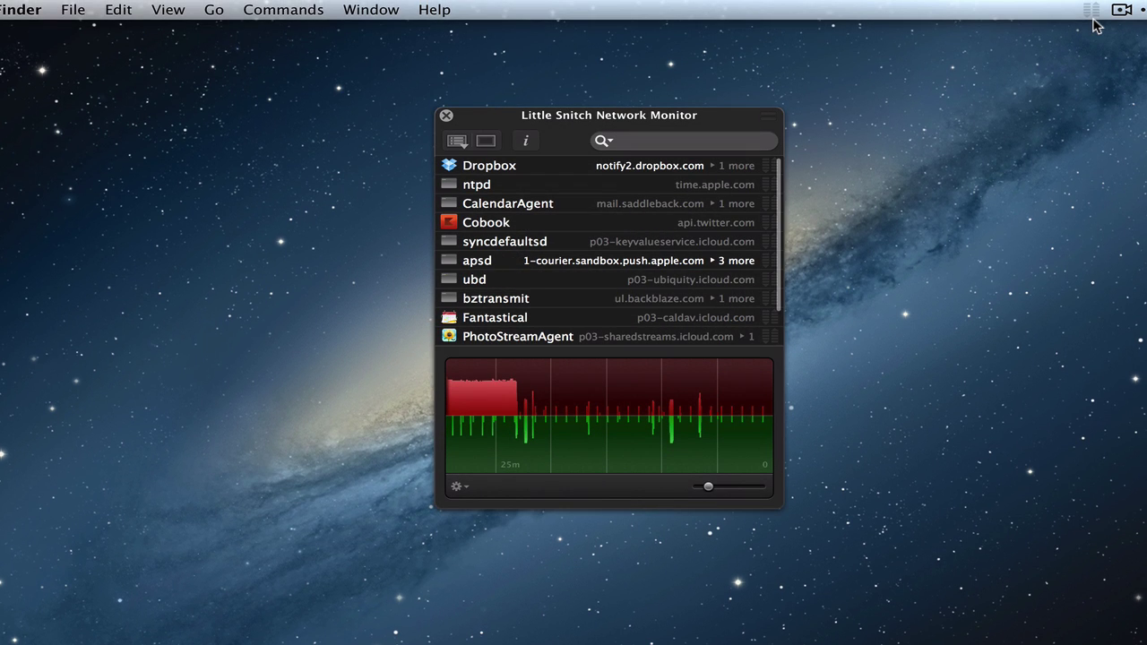
Step: Open the Little Snitch rules configuration window
left_click(447, 117)
left_click(1089, 15)
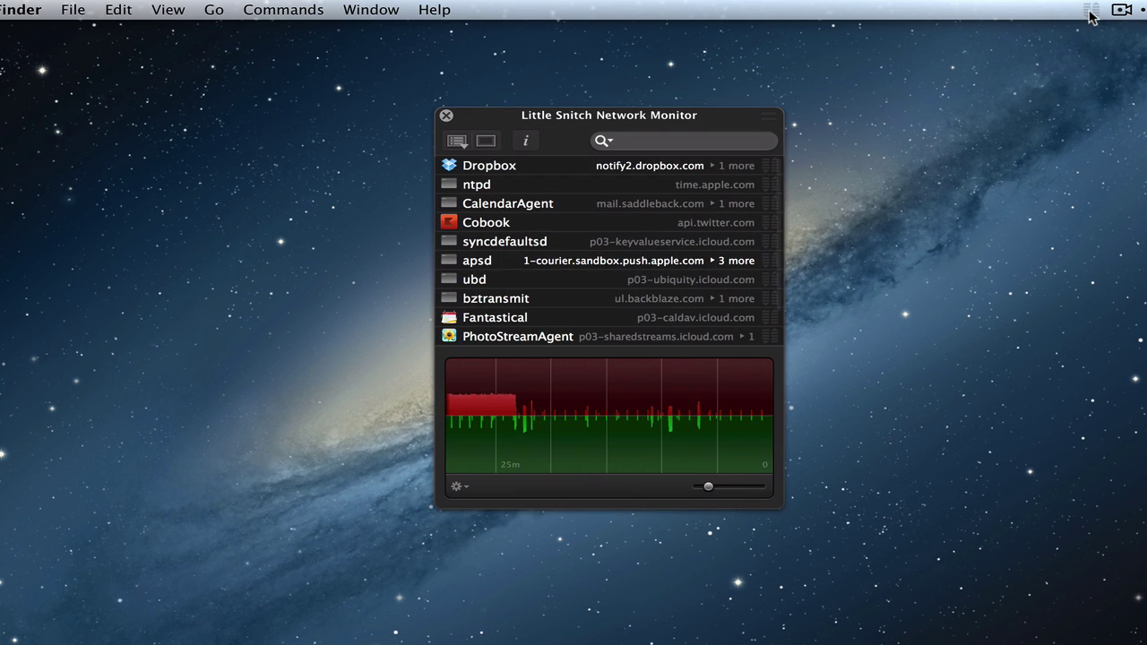
left_click(1091, 13)
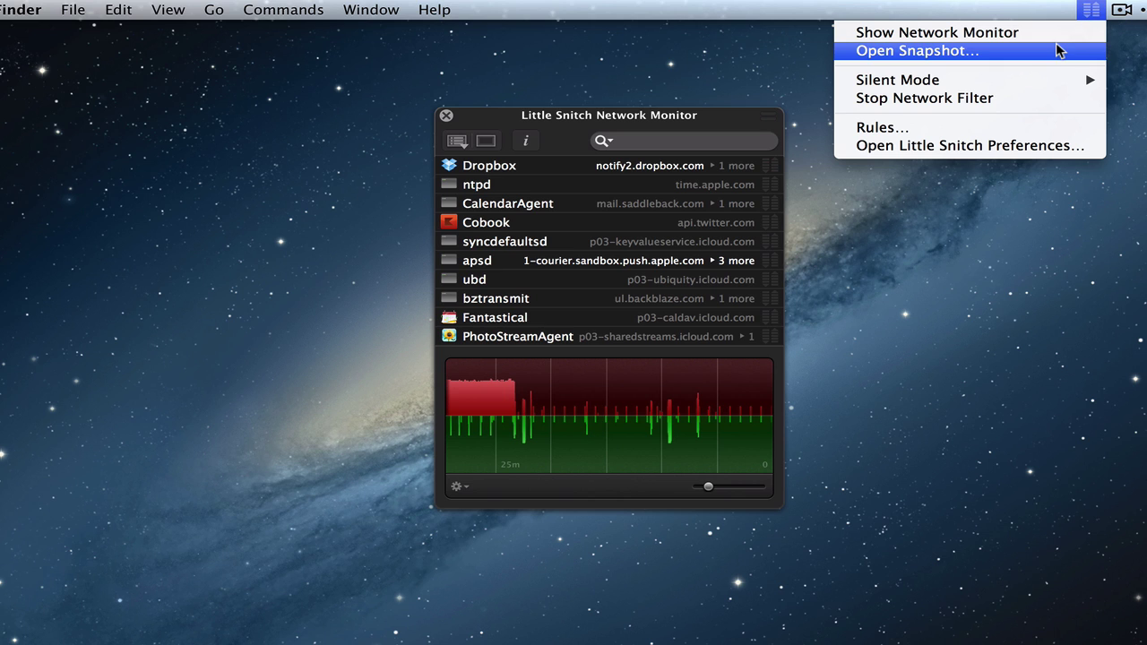
left_click(884, 134)
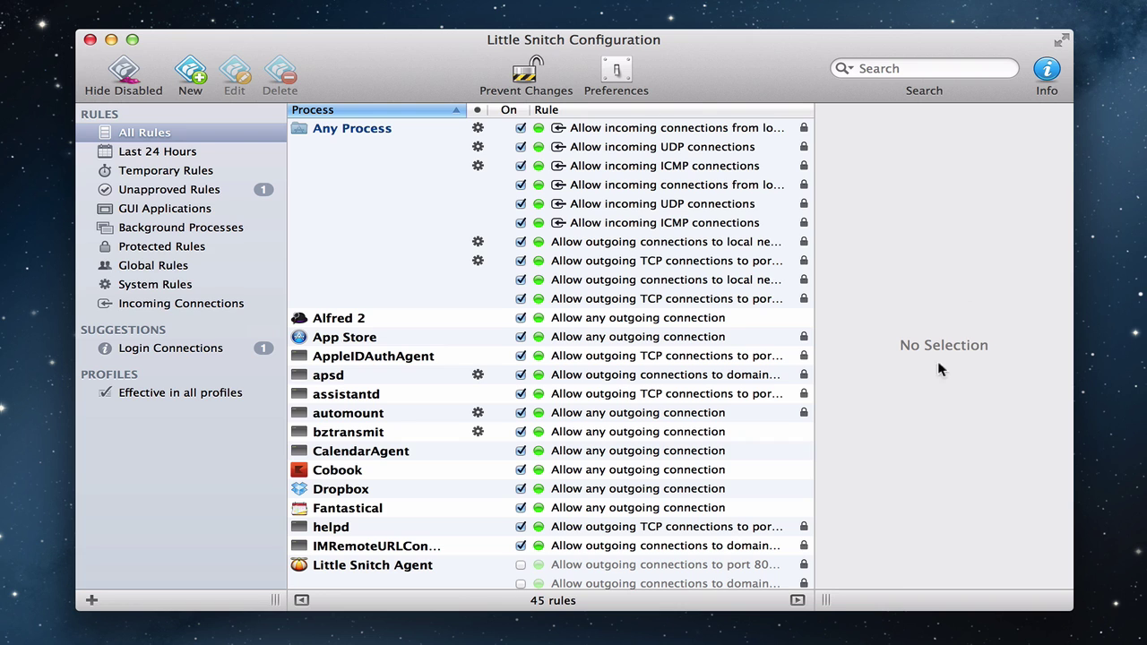
Step: Collapse the rule info pane and expand it again, then repeat
left_click(798, 599)
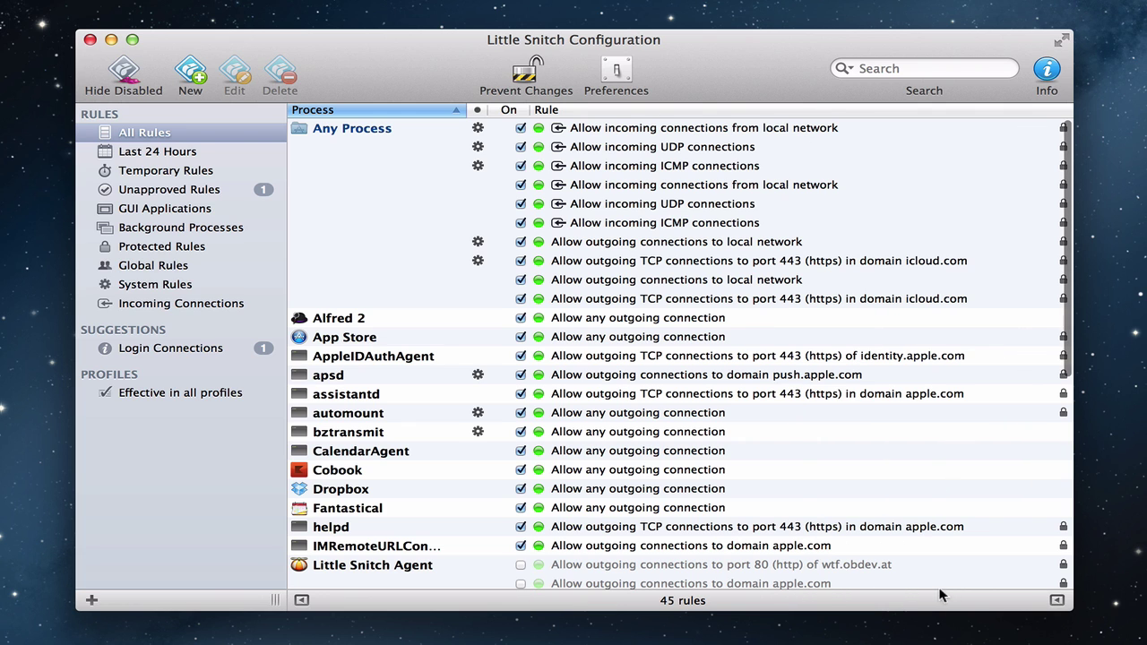
left_click(1056, 601)
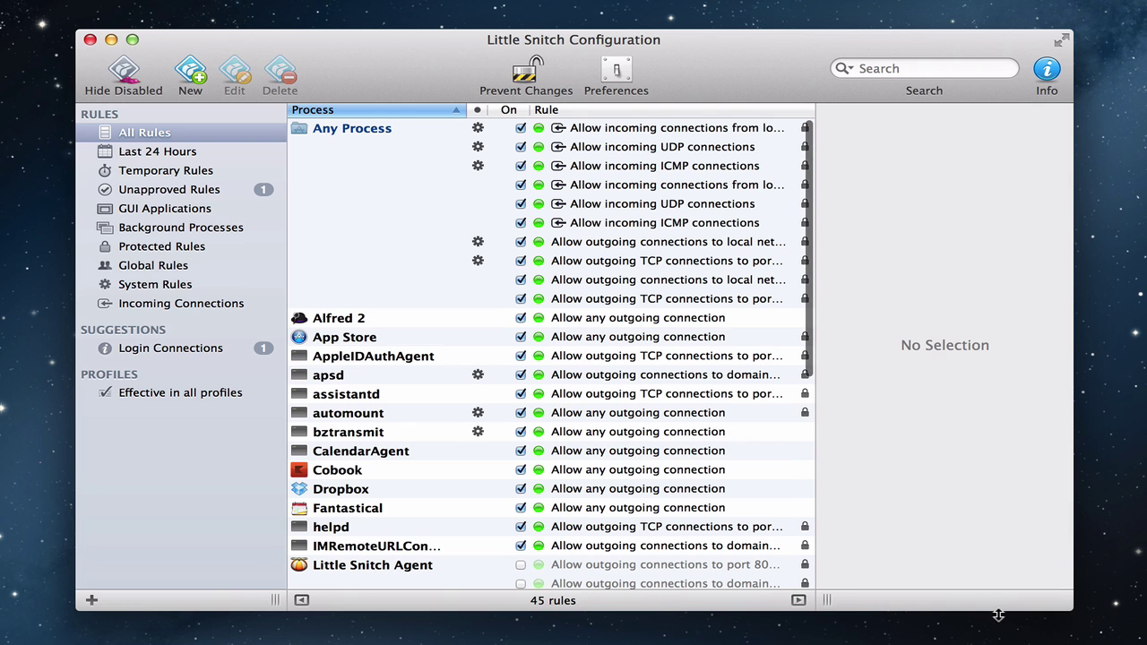
left_click_drag(830, 601, 898, 592)
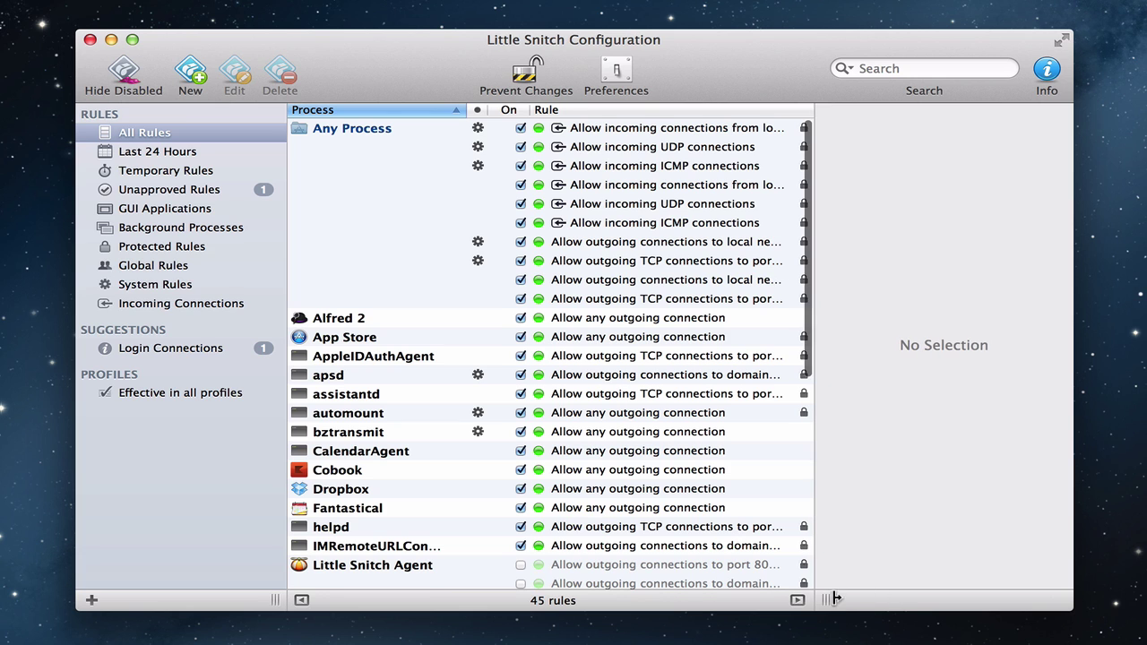
left_click(798, 600)
left_click(1055, 602)
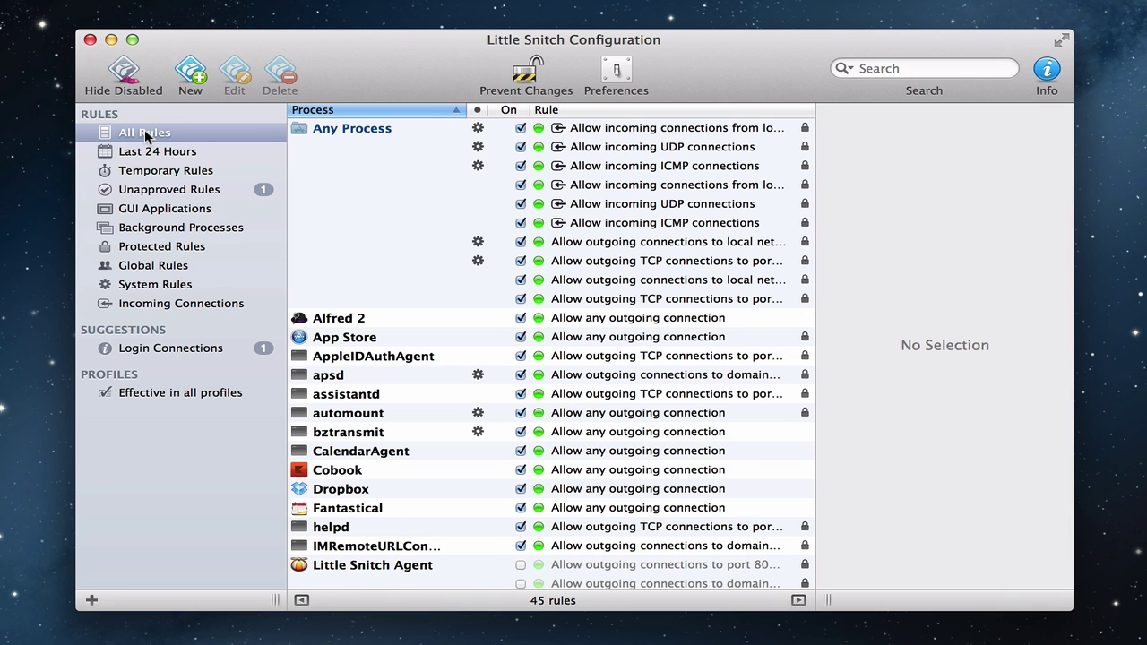
Step: Look through the full list of rules for all processes and return to its beginning
scroll(384, 525, "down", 1)
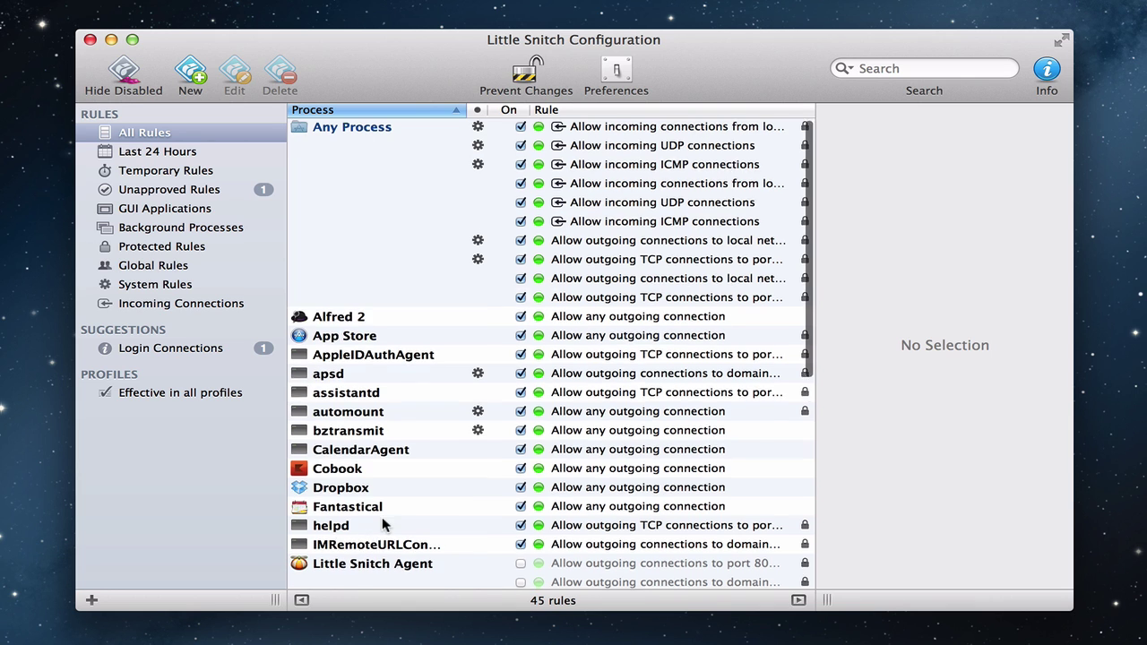
scroll(384, 525, "down", 10)
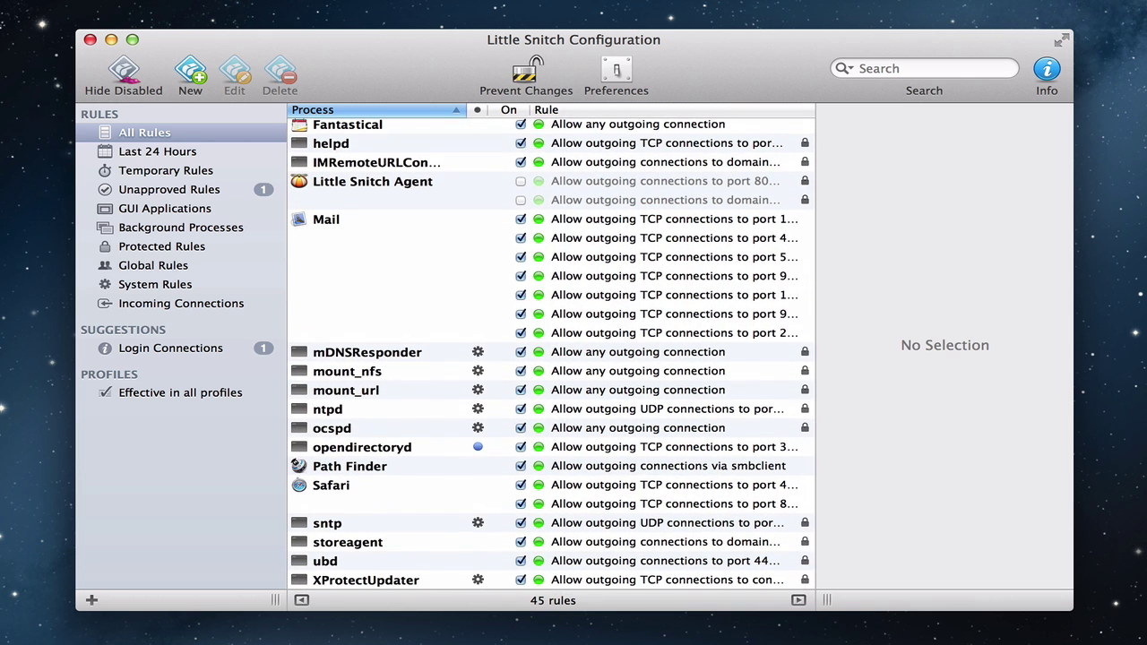
scroll(453, 336, "up", 3)
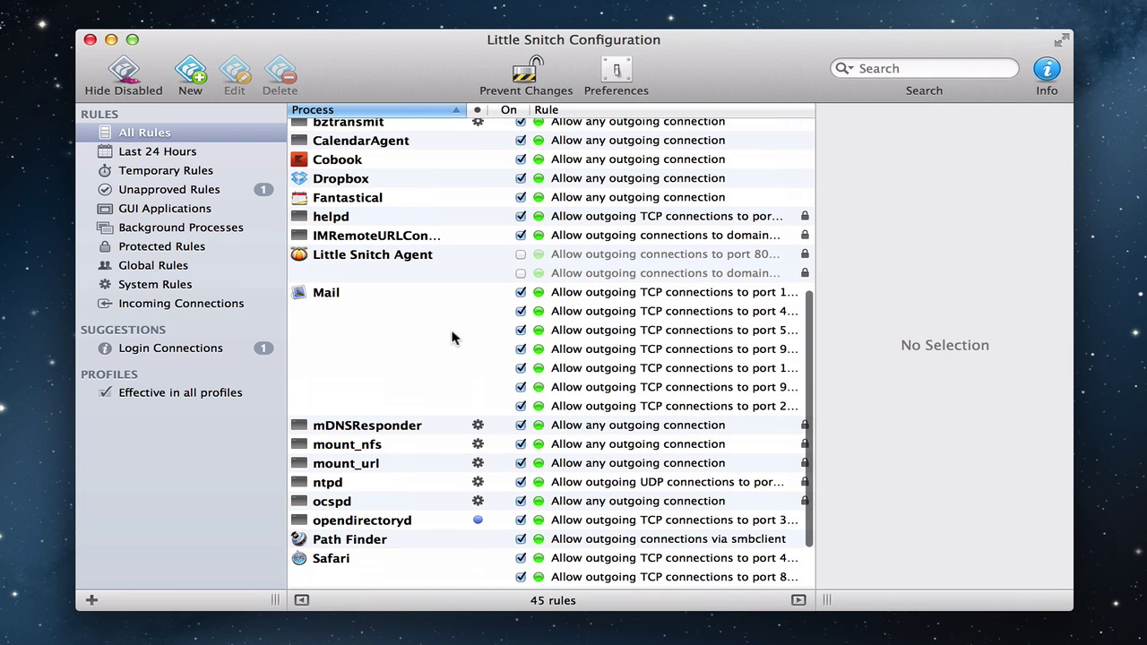
scroll(453, 332, "down", 1)
scroll(453, 333, "up", 5)
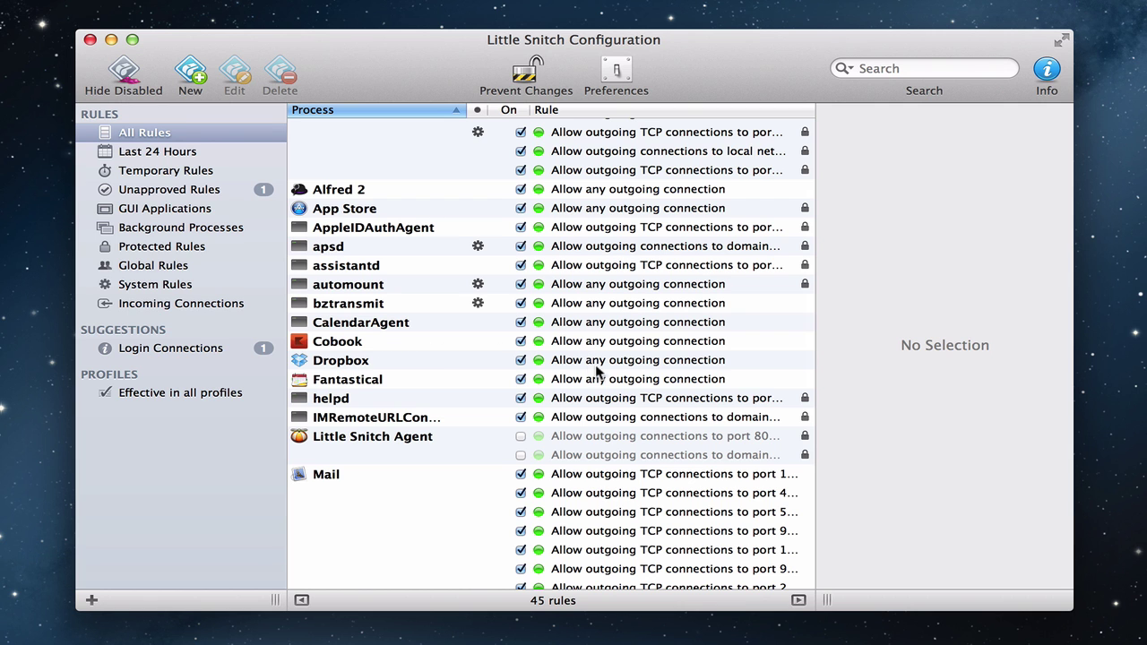
scroll(464, 349, "up", 5)
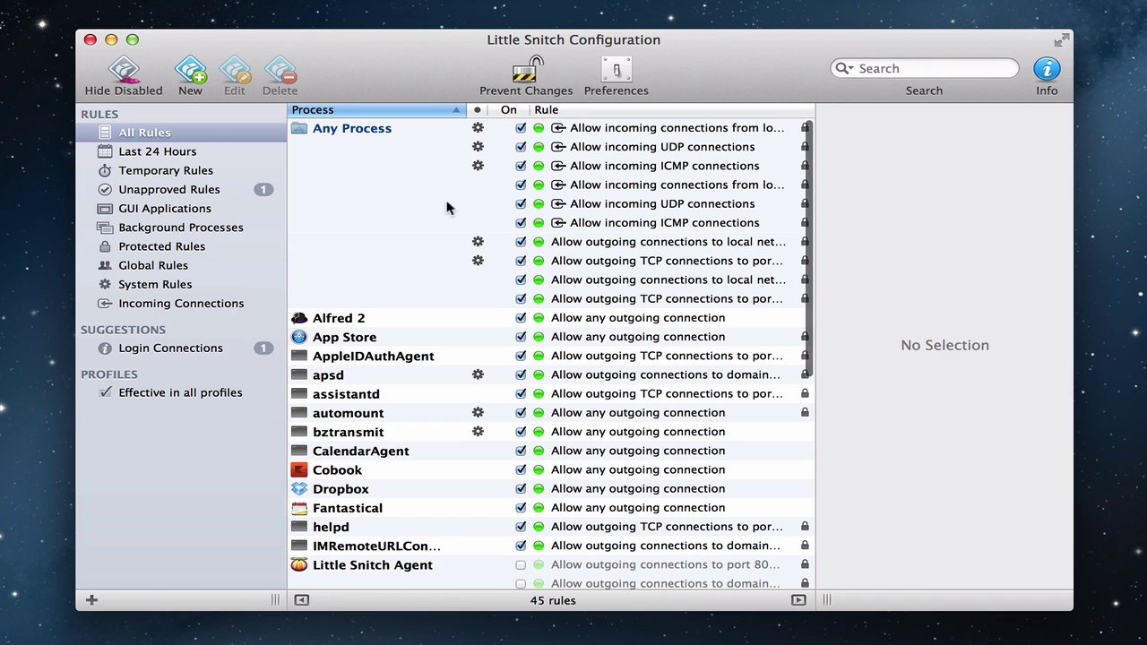
Step: View the details of the Alfred 2 rule and the options available for its notes
left_click(349, 318)
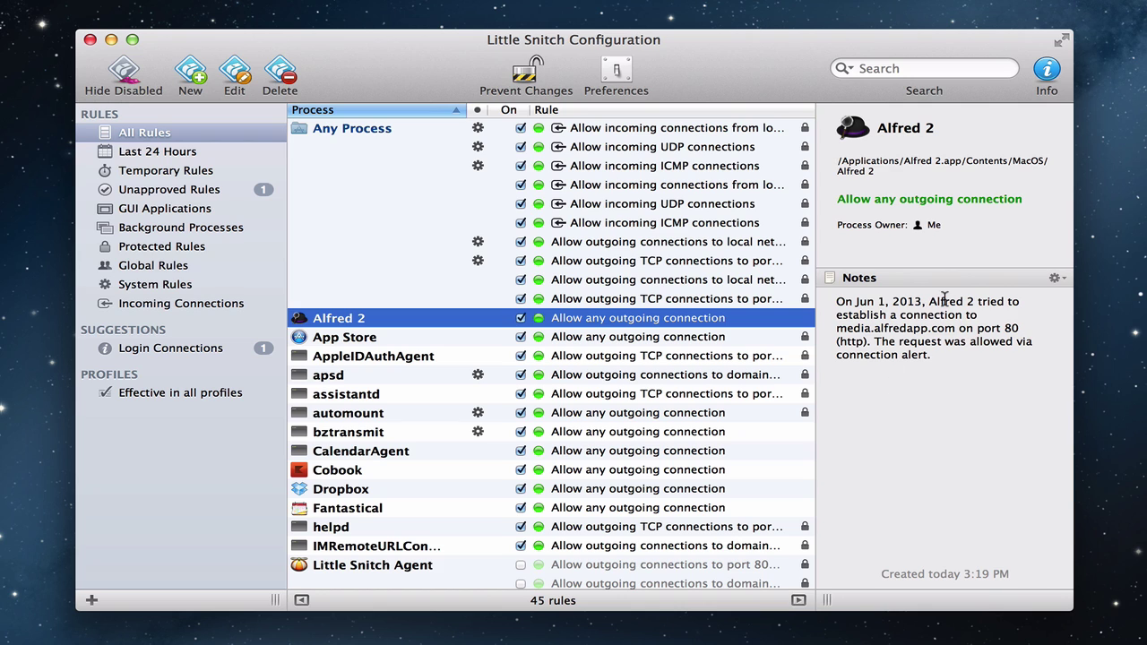
left_click(1059, 284)
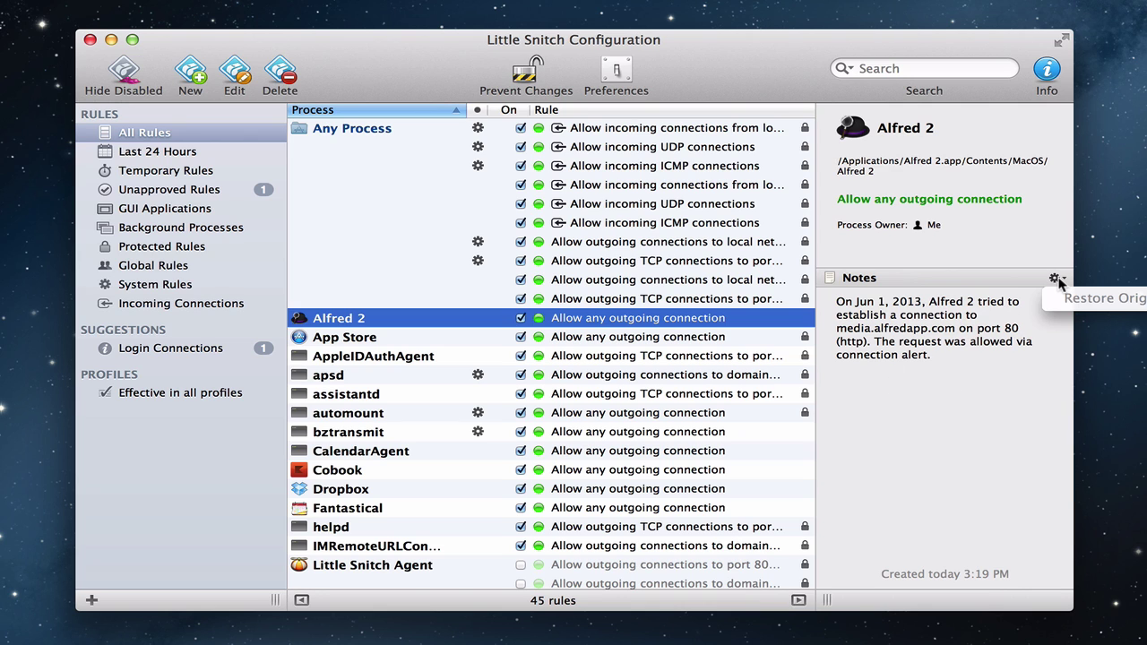
left_click(1058, 281)
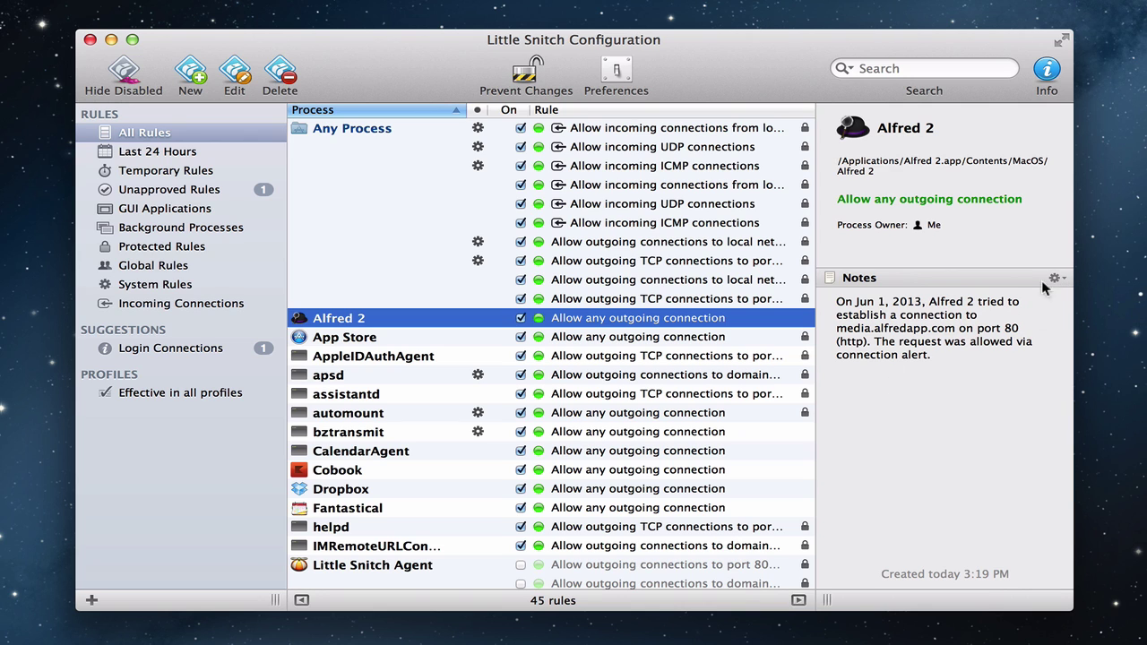
Step: Open the Alfred 2 rule for editing and review its connection action and process owner options
right_click(391, 323)
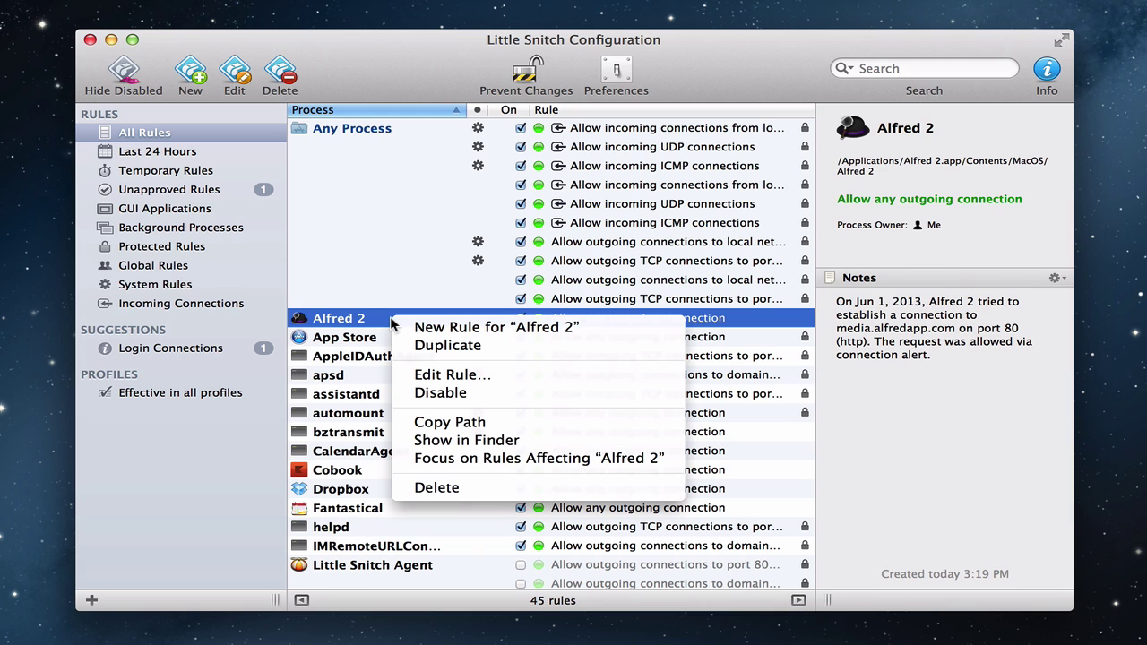
left_click(434, 375)
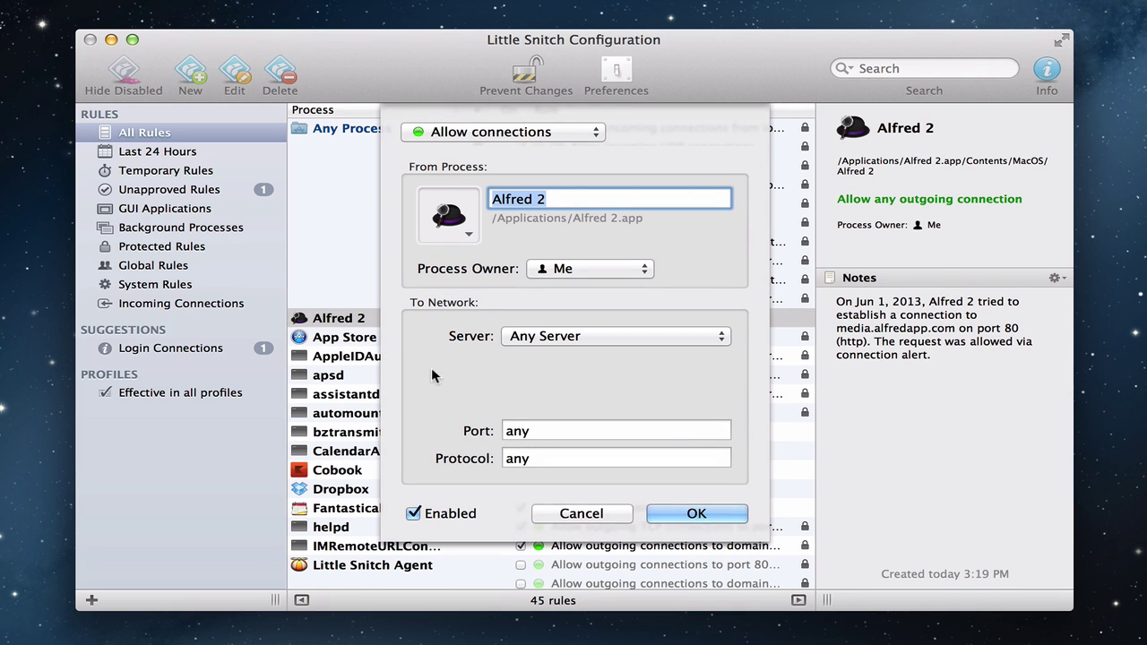
left_click(597, 135)
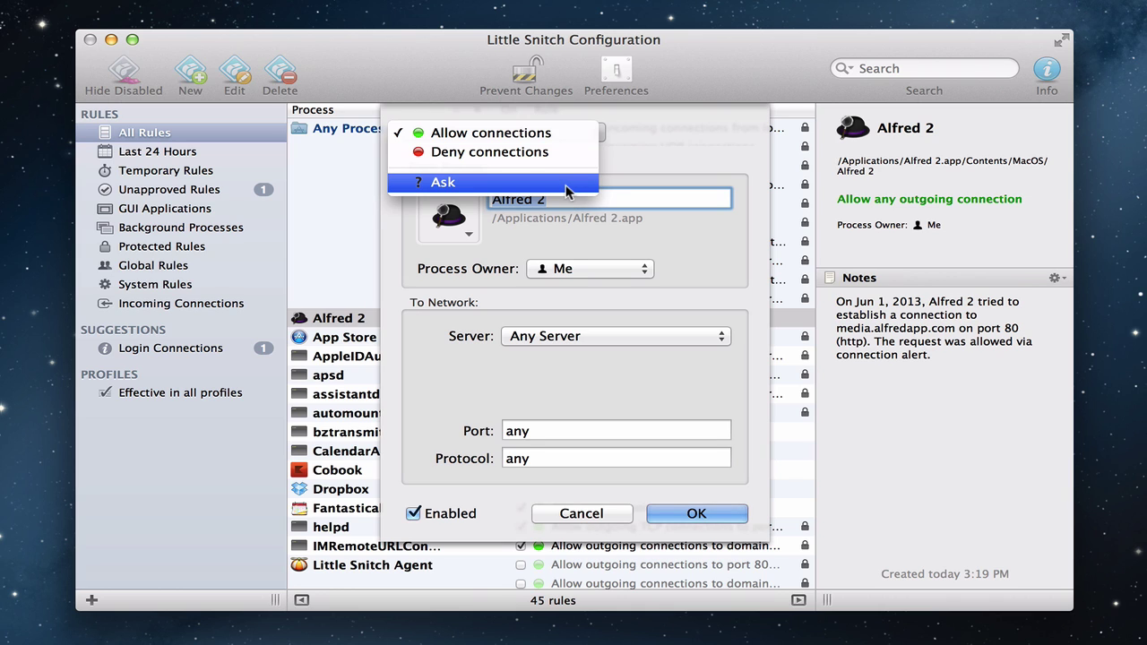
left_click(670, 135)
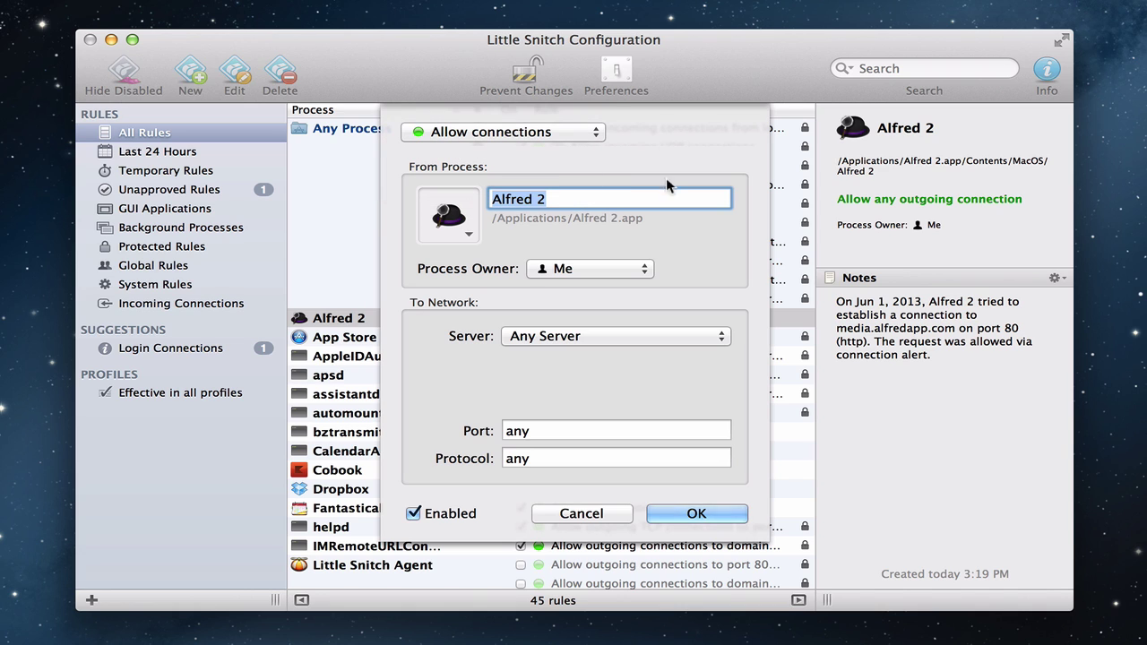
left_click(645, 270)
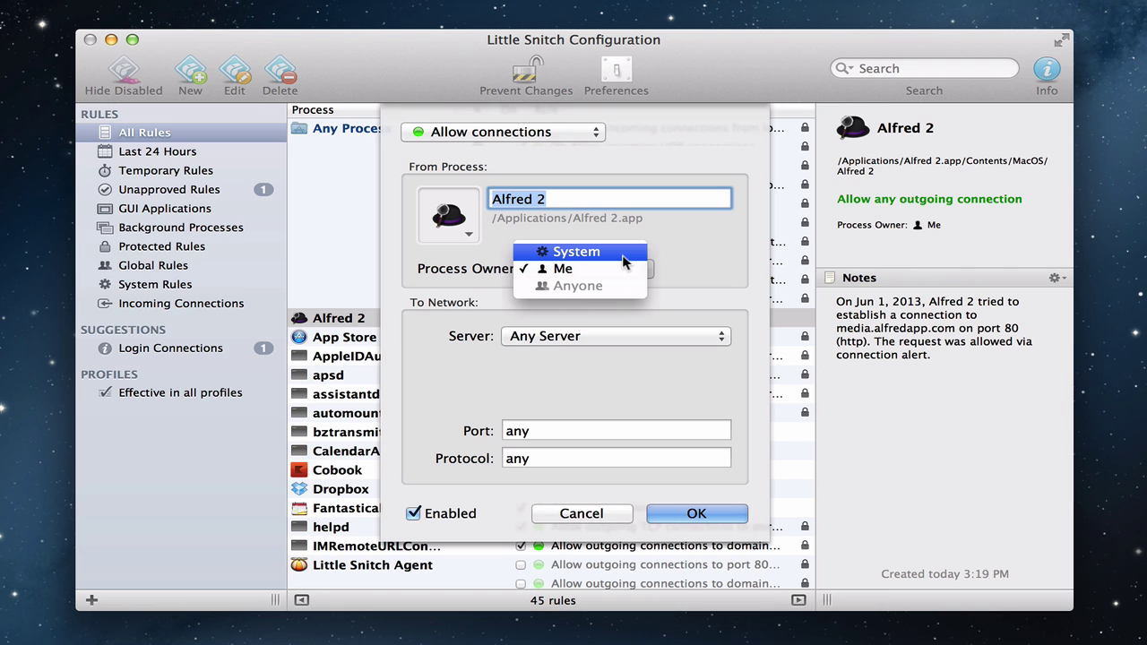
left_click(703, 253)
Step: Try Domains, Hostnames and IP Addresses as the Alfred 2 rule's server type, restore Any Server, and cancel the edit
left_click(717, 339)
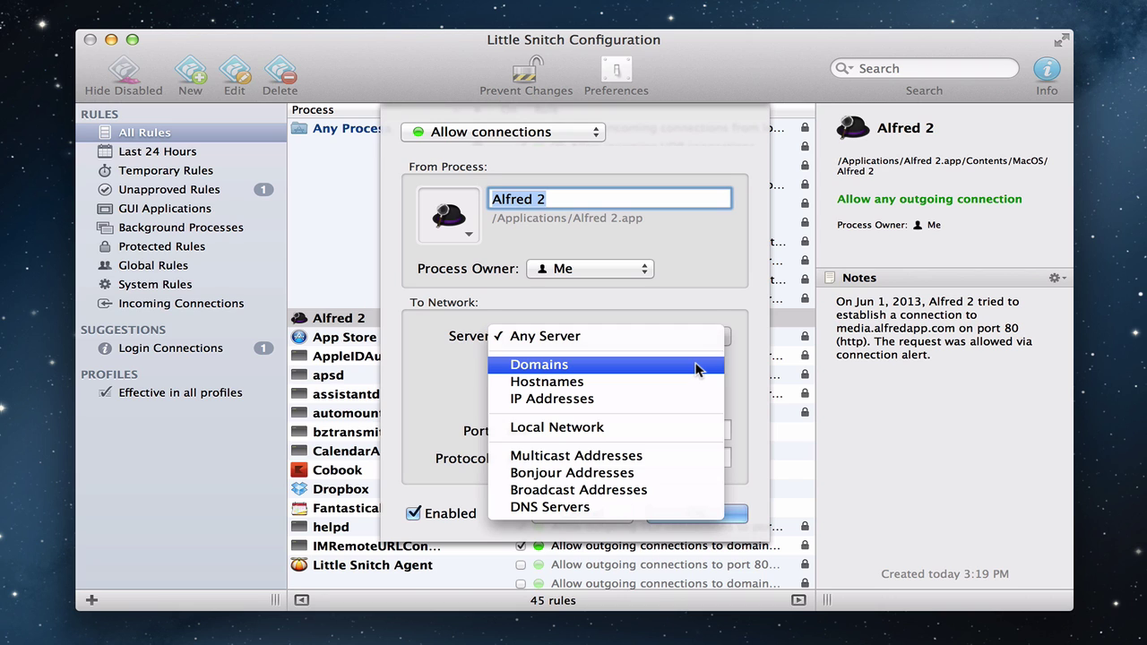
left_click(695, 364)
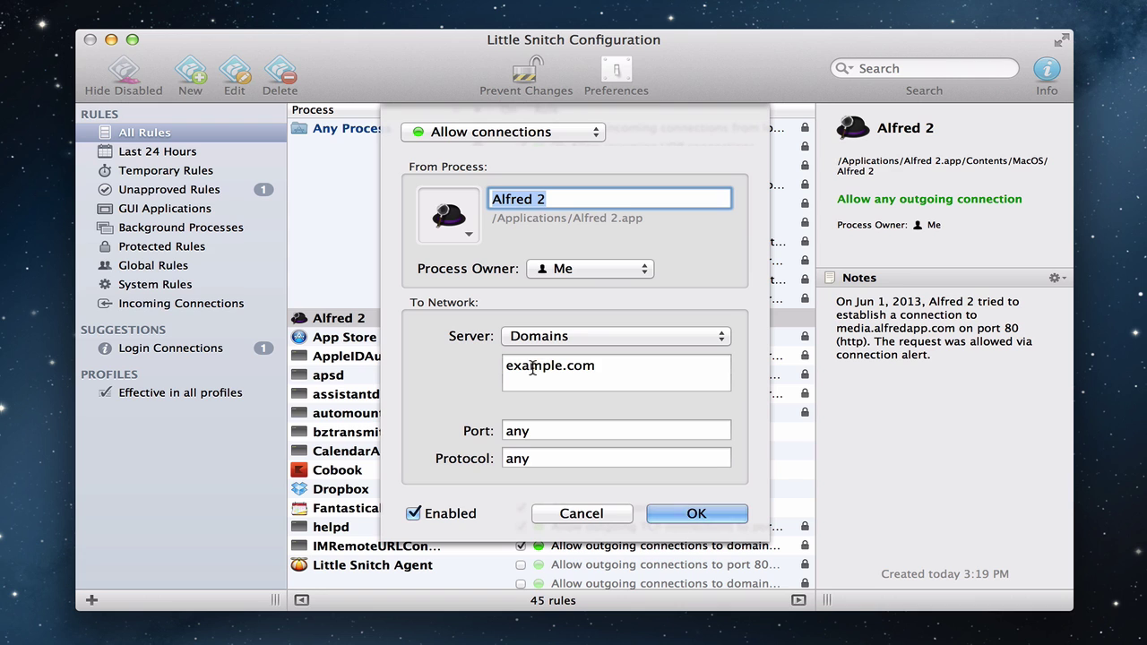
left_click(721, 335)
left_click(704, 354)
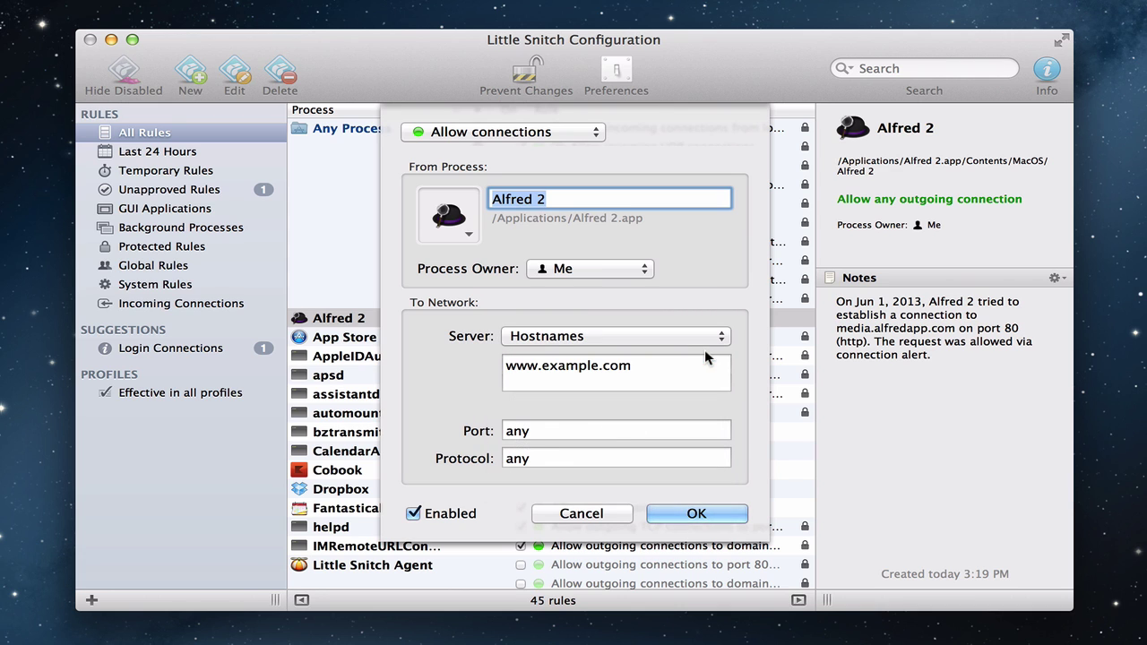
left_click(723, 338)
left_click(712, 353)
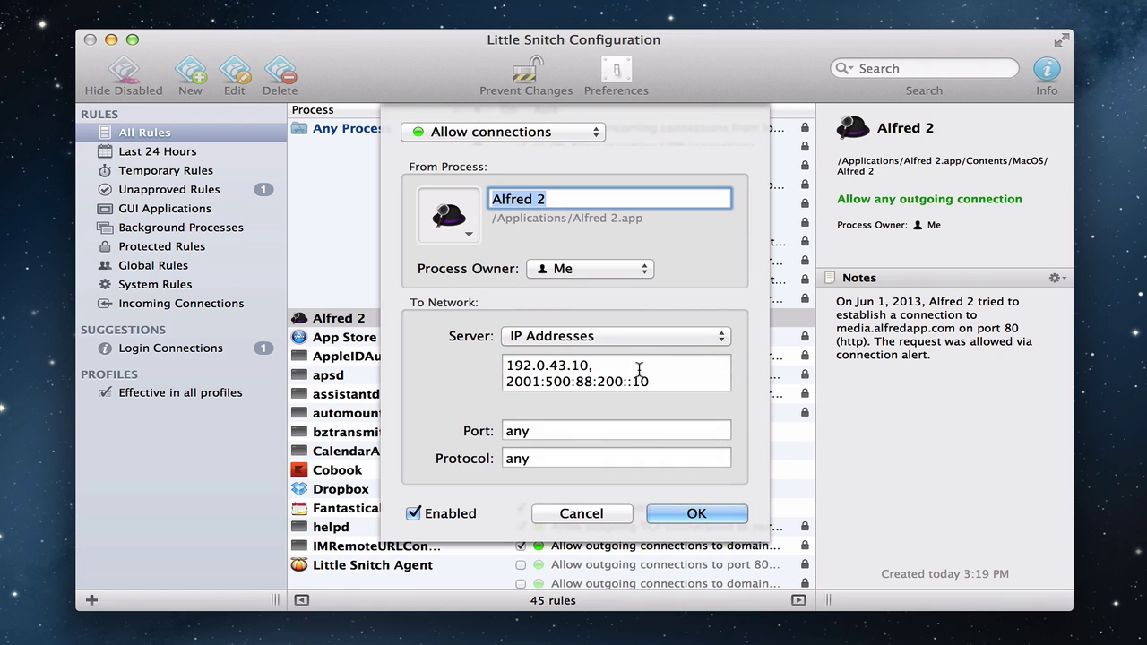
left_click(723, 336)
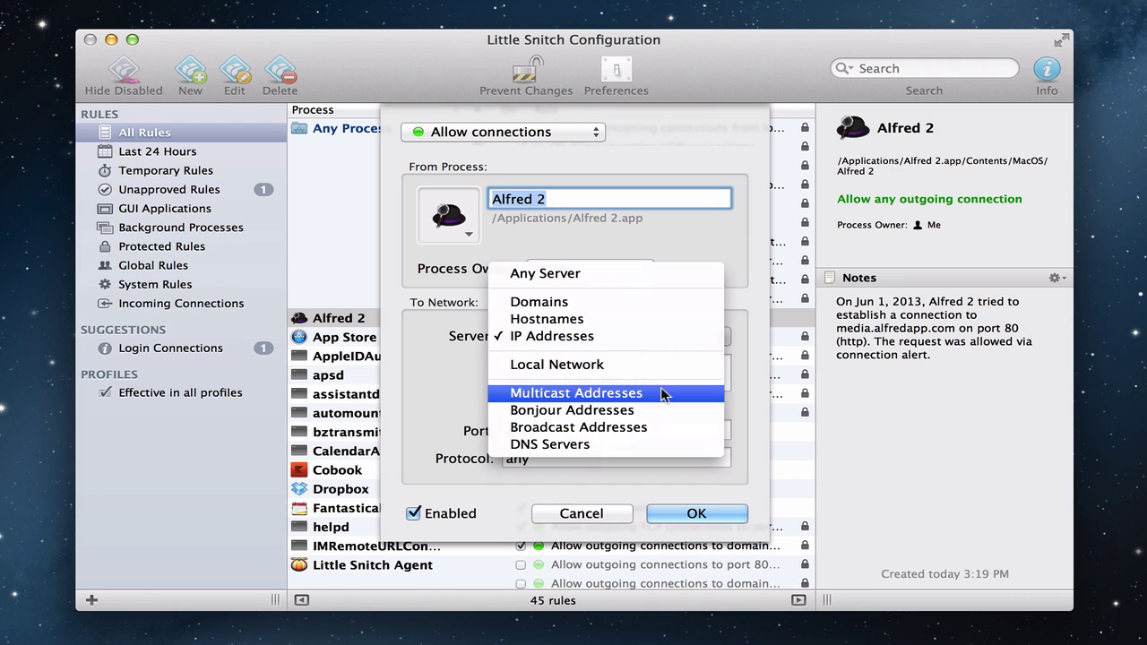
left_click(644, 275)
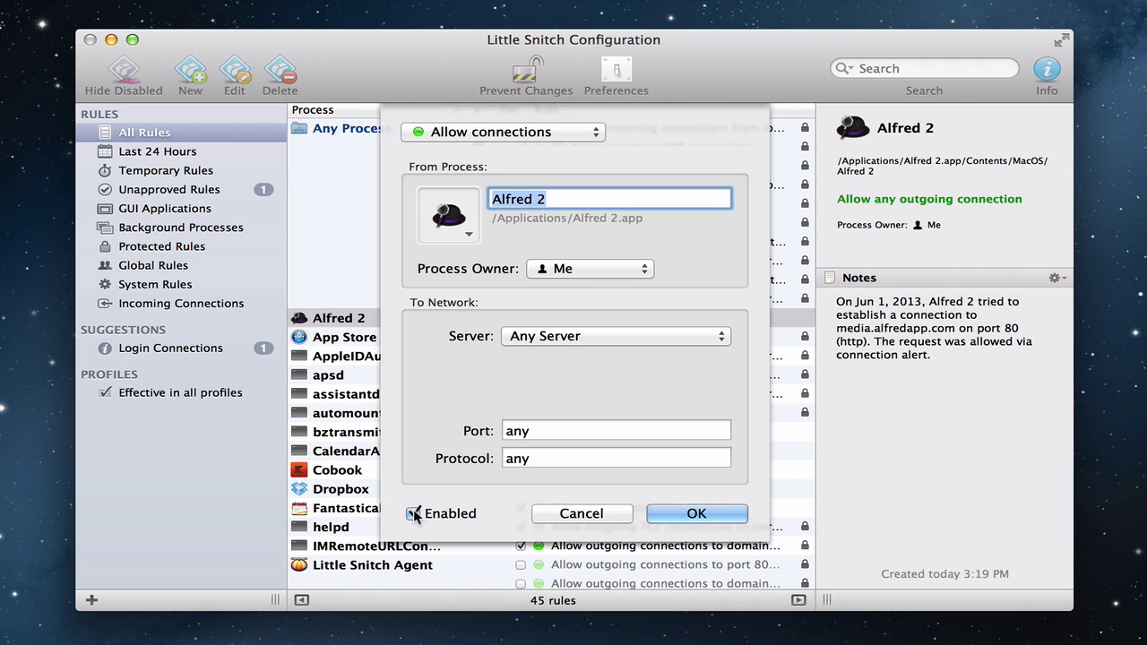
left_click(590, 507)
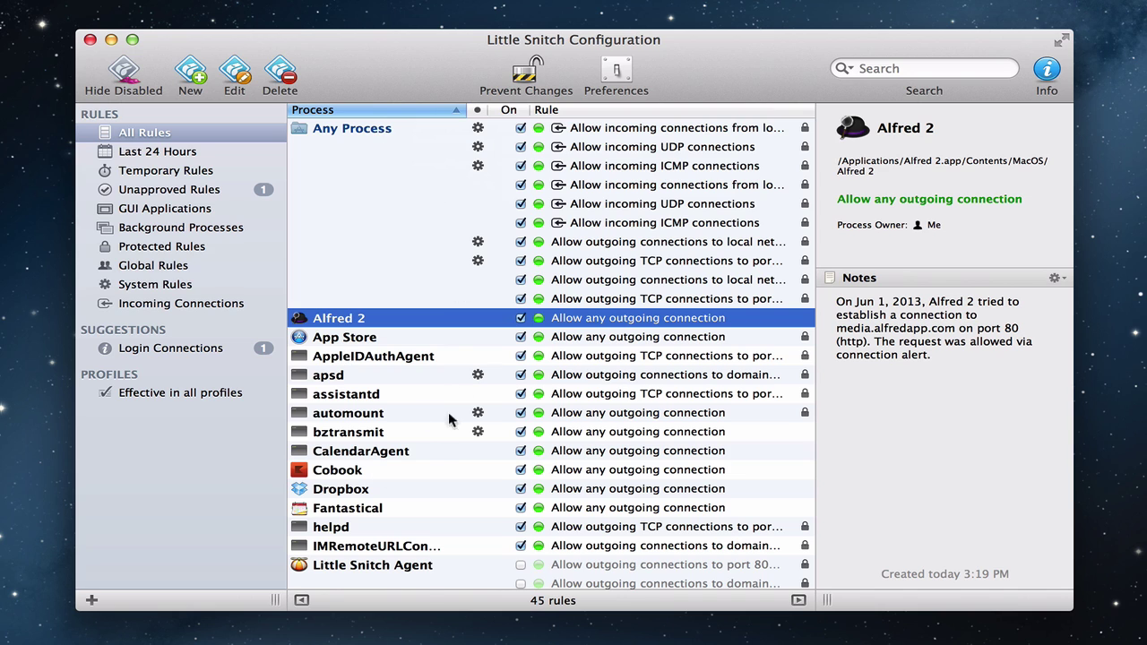
Step: View the rules from the last 24 hours and the temporary rules
left_click(145, 153)
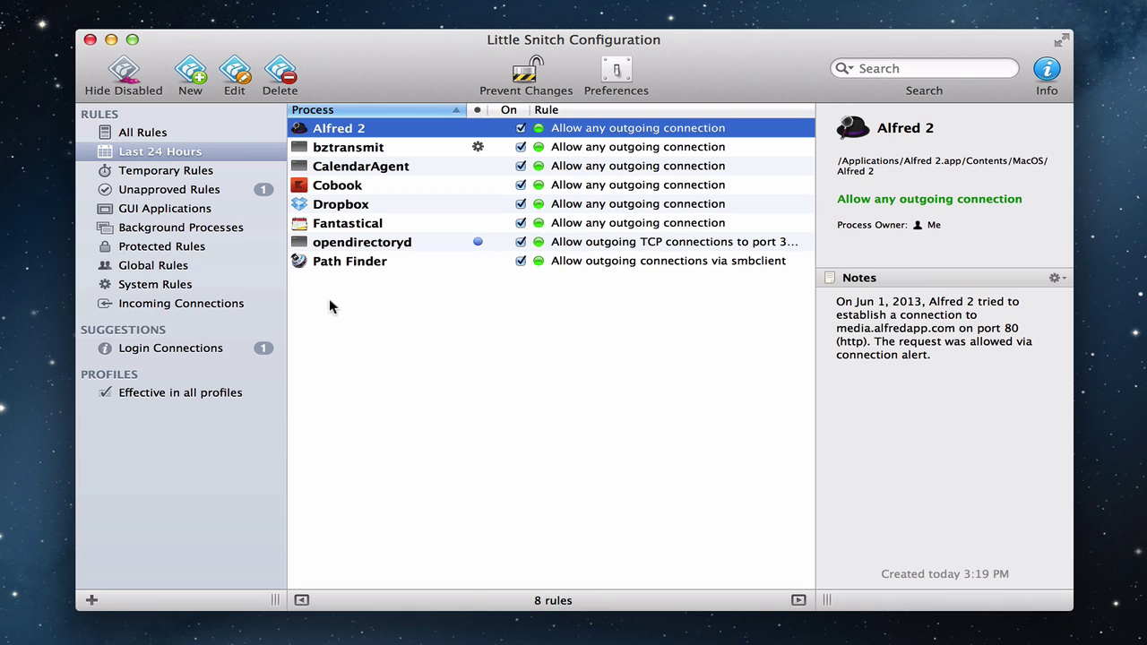
left_click(175, 178)
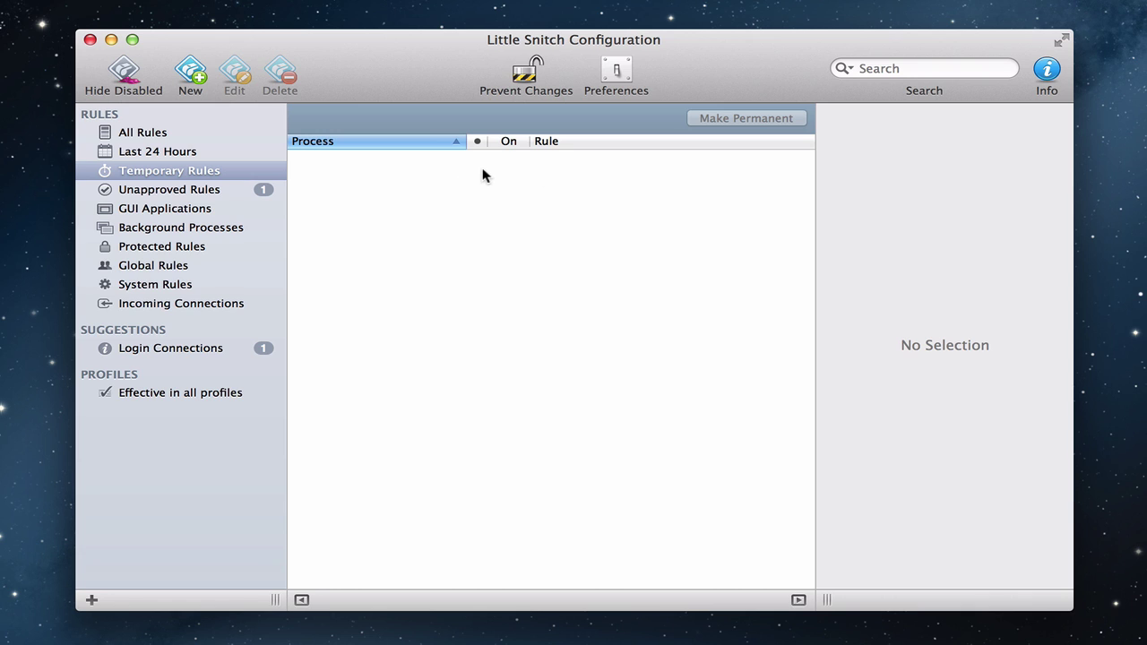
Step: Approve the opendirectoryd rule by selecting it among the unapproved rules
left_click(193, 190)
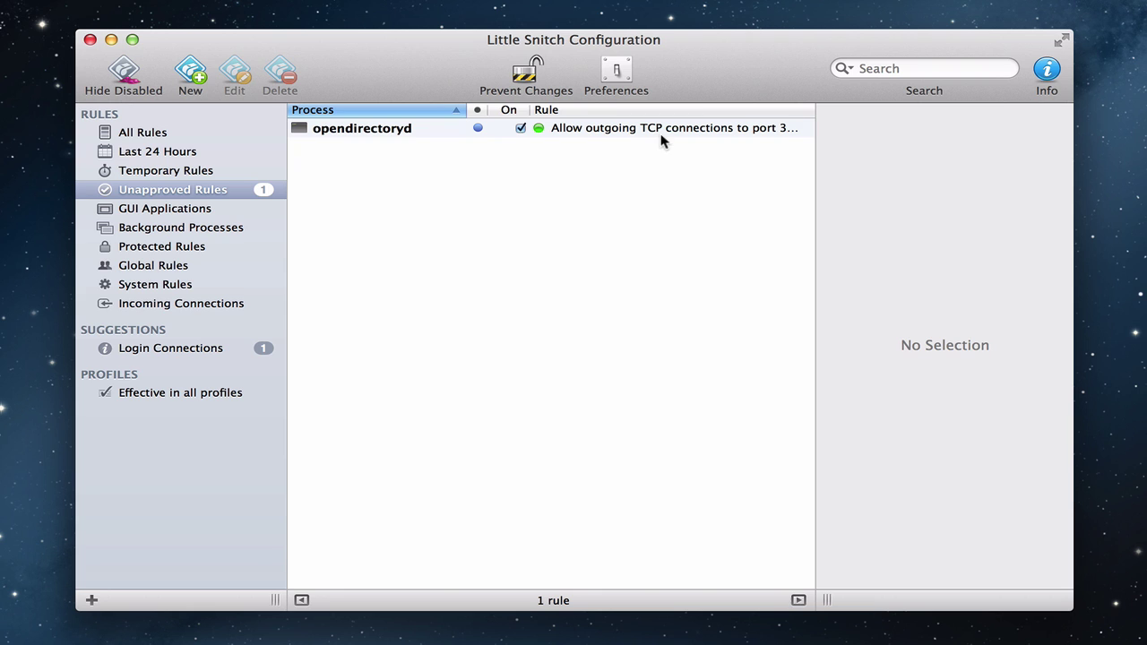
left_click(403, 133)
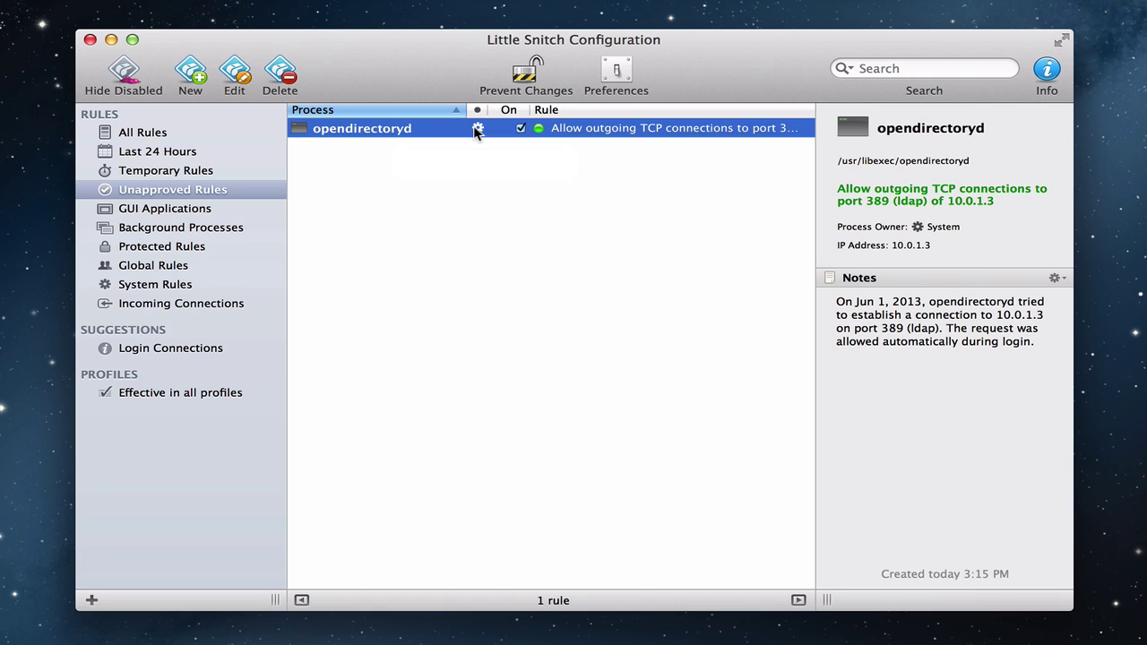
mouse_move(475, 131)
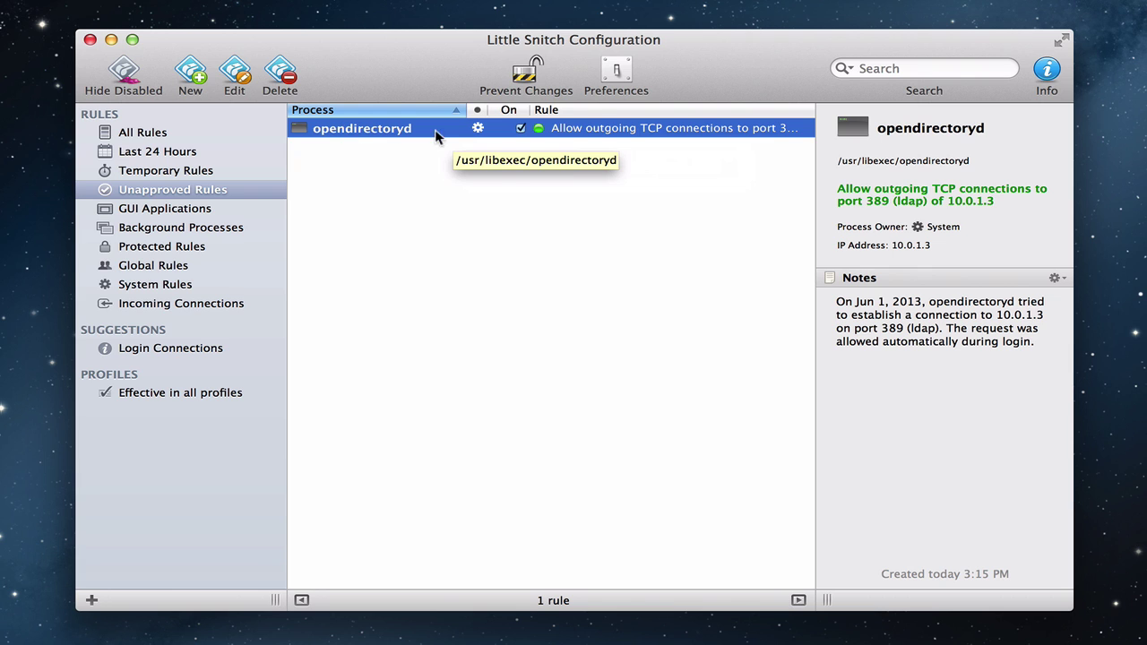
Step: View the rules for GUI applications, the rules for background processes, and the protected rules
left_click(184, 210)
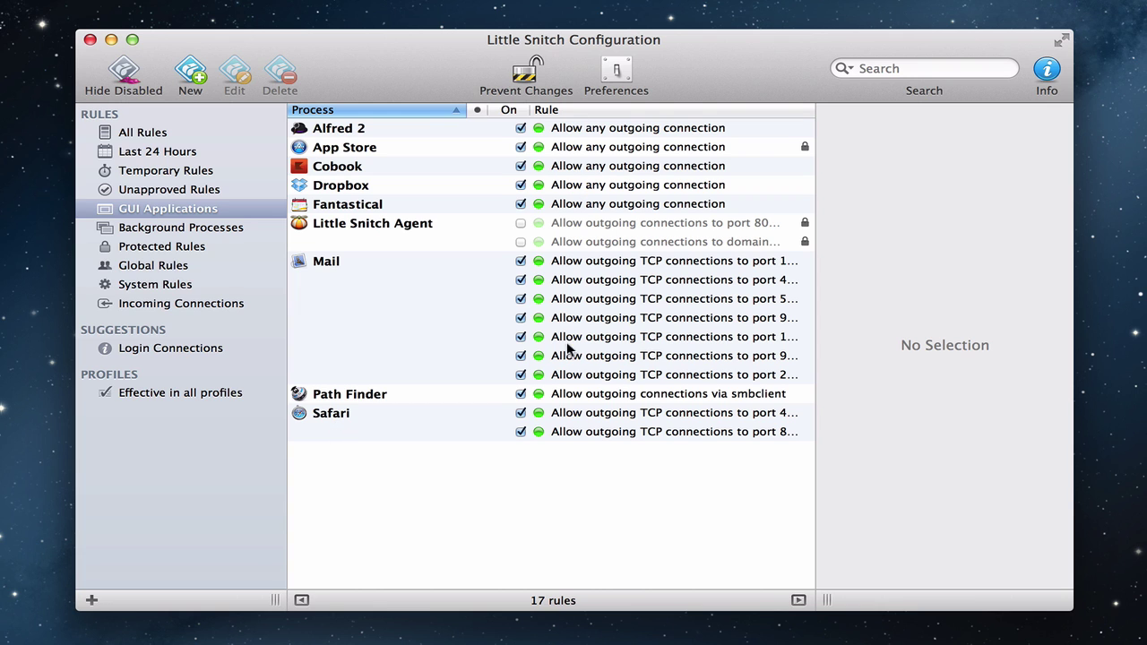
left_click(220, 232)
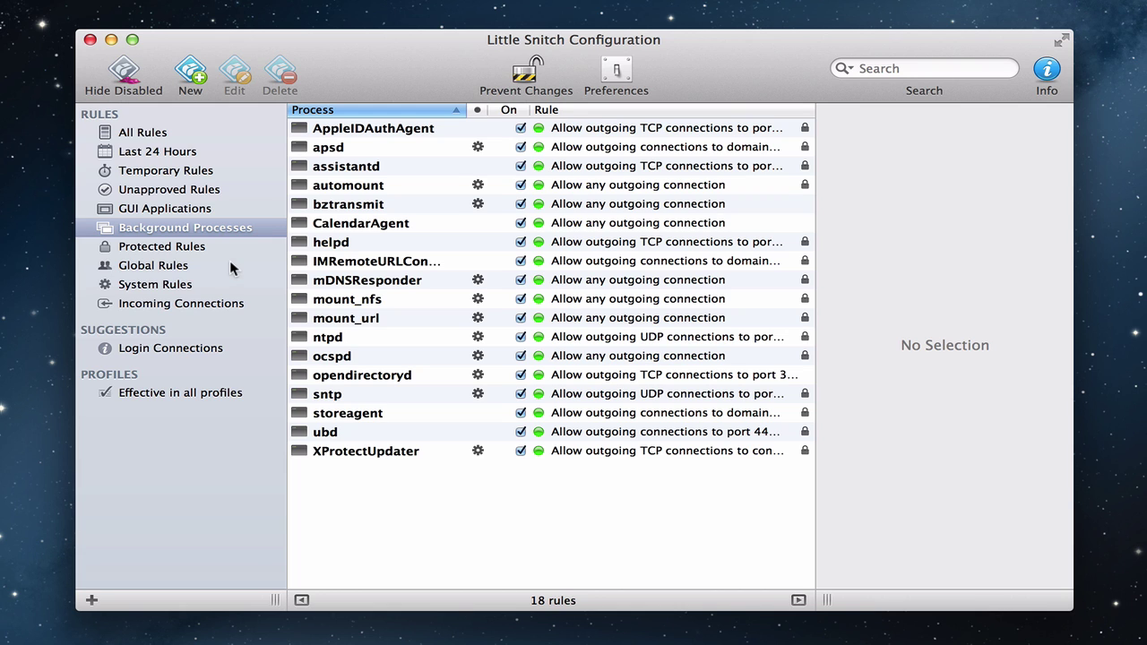
left_click(186, 253)
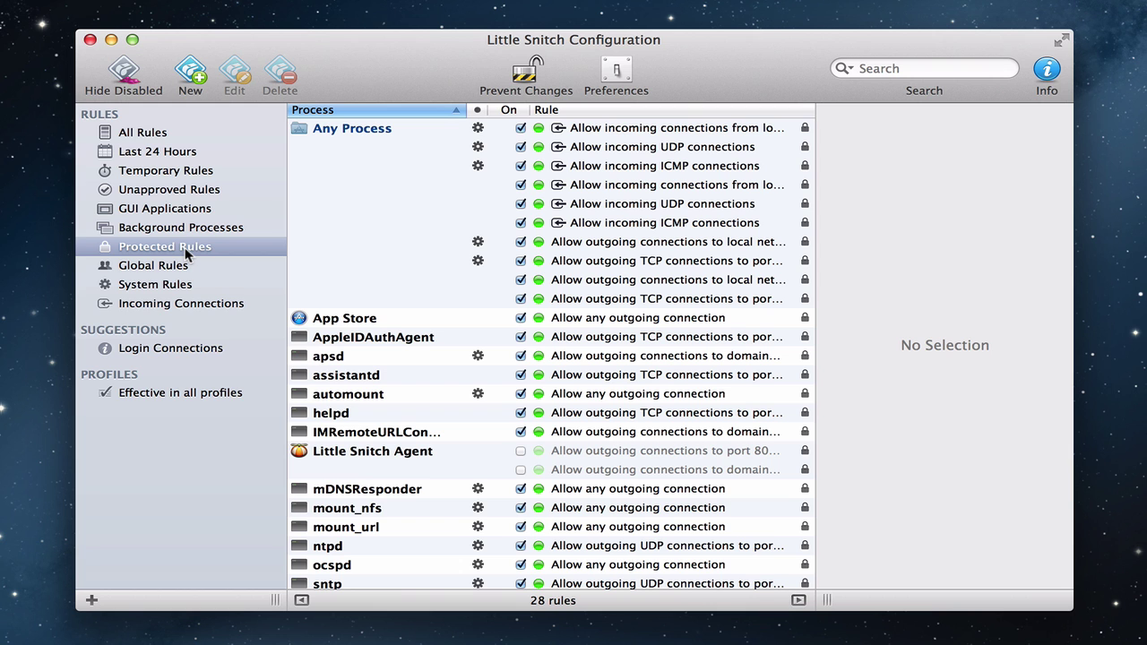
Step: Look through the protected rules, then view the global rules and the system rules
scroll(408, 262, "down", 4)
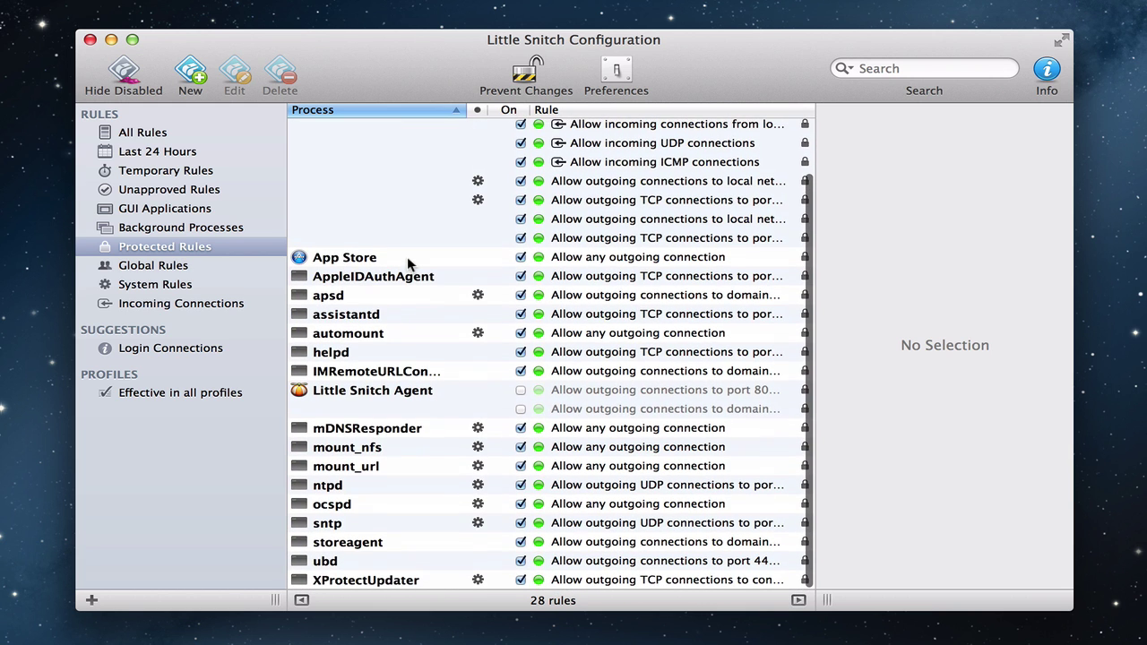
scroll(408, 262, "up", 4)
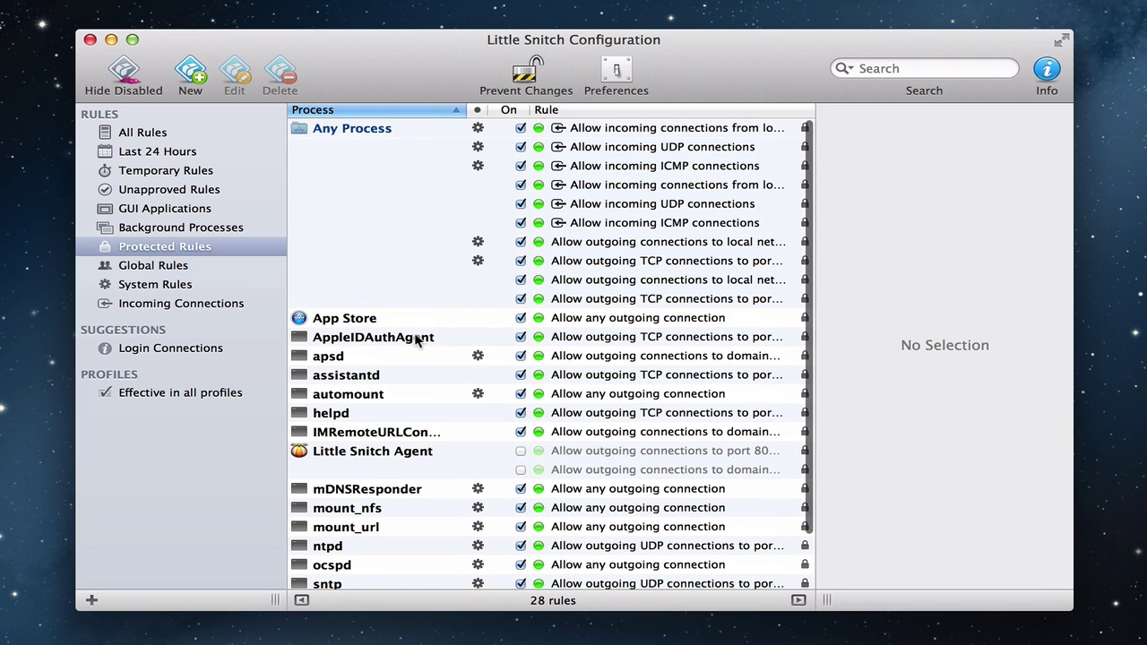
left_click(172, 266)
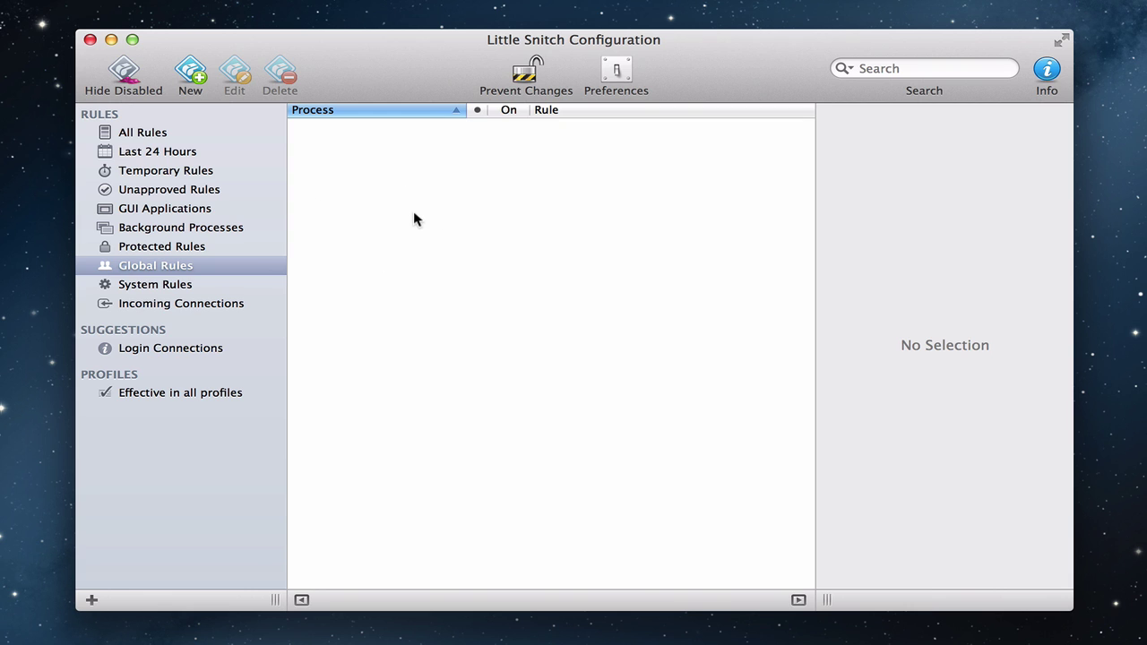
left_click(173, 285)
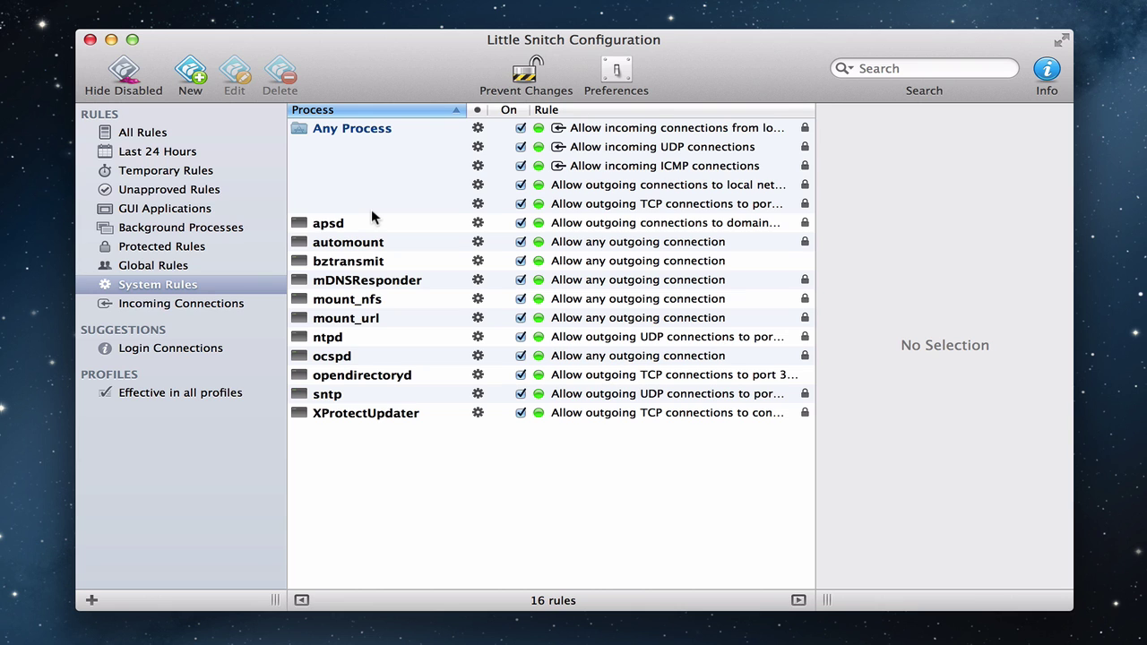
Step: Start a new rule allowing incoming connections, keeping Any Server as the source network
left_click(191, 76)
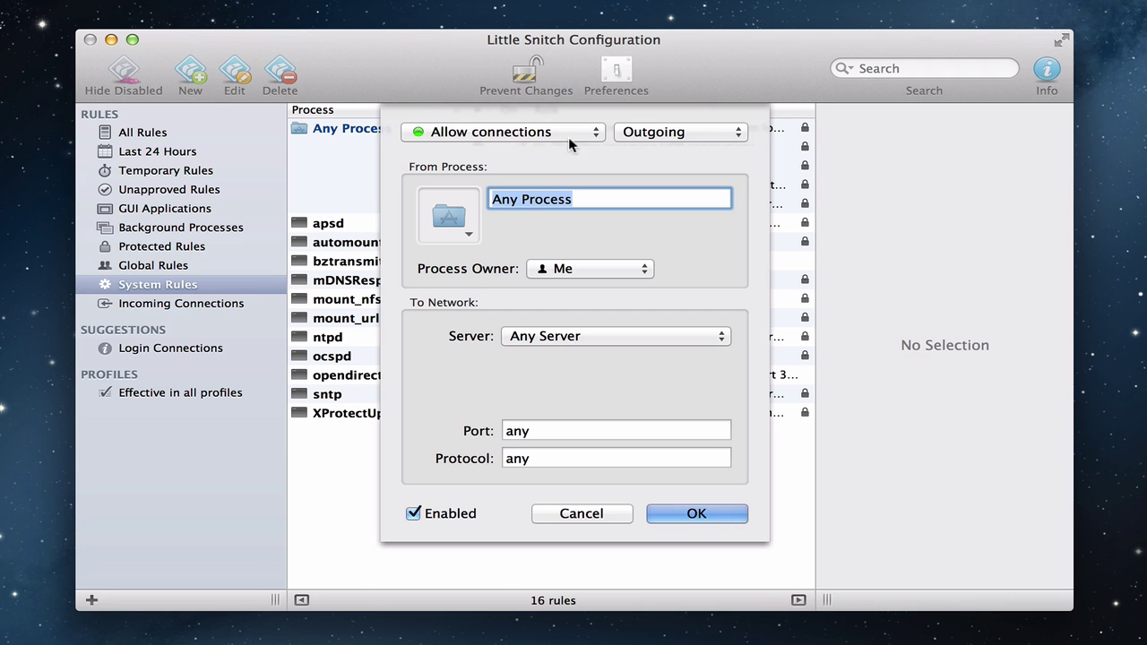
left_click(737, 133)
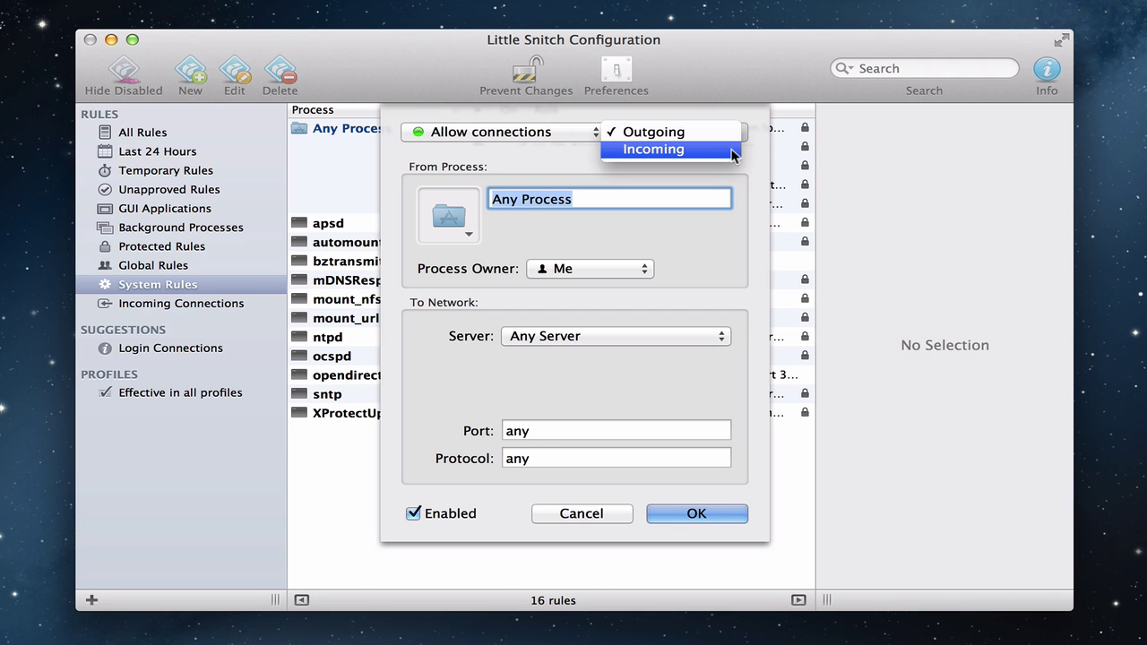
left_click(734, 149)
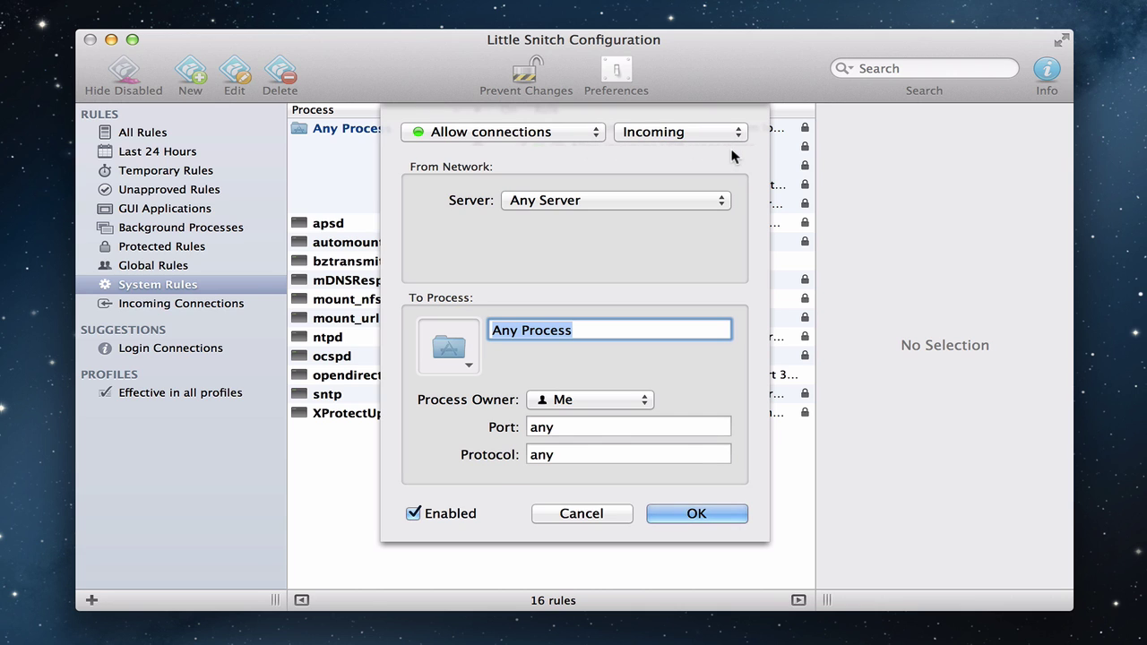
left_click(722, 205)
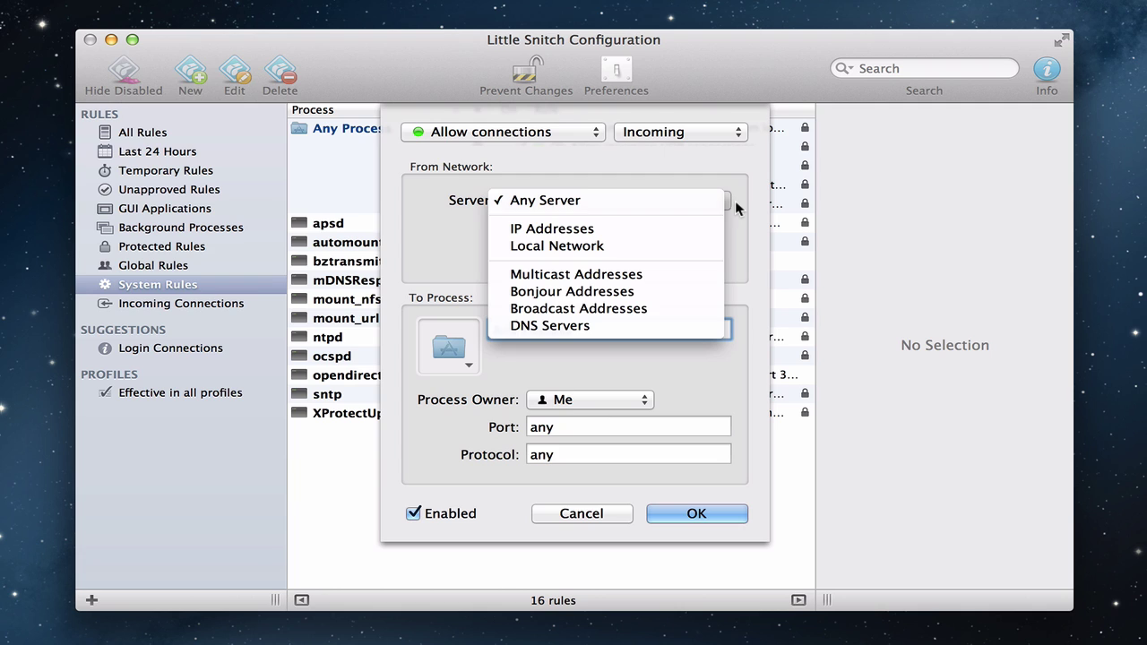
left_click(735, 201)
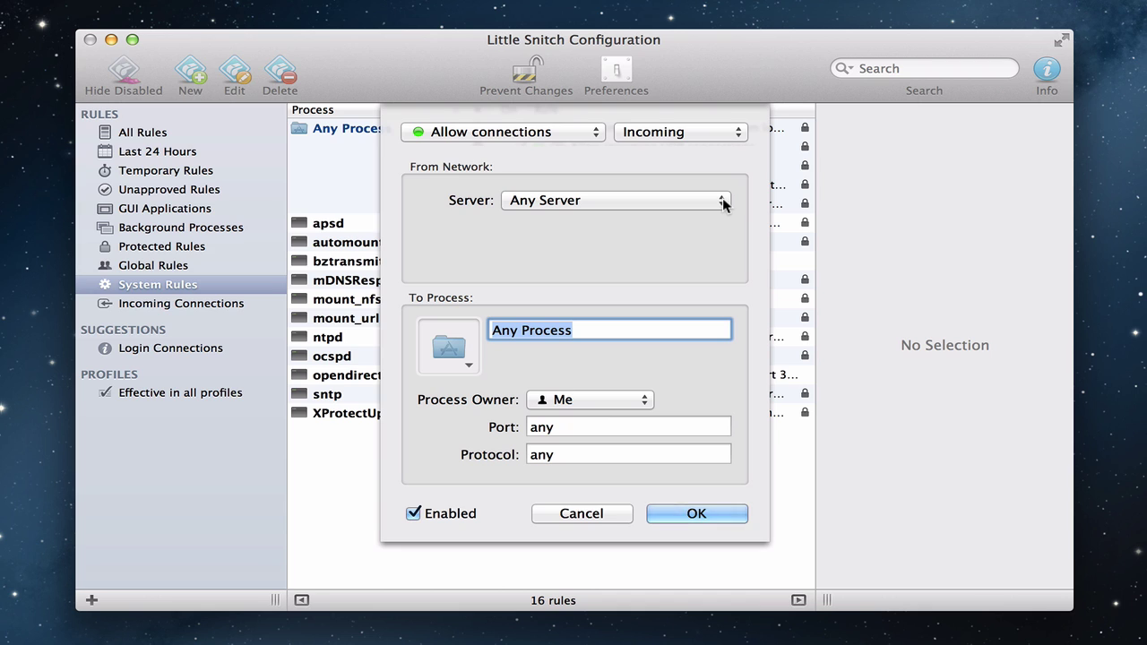
Step: Set the rule's target to the system process pppd from the /usr/sbin folder
left_click(465, 365)
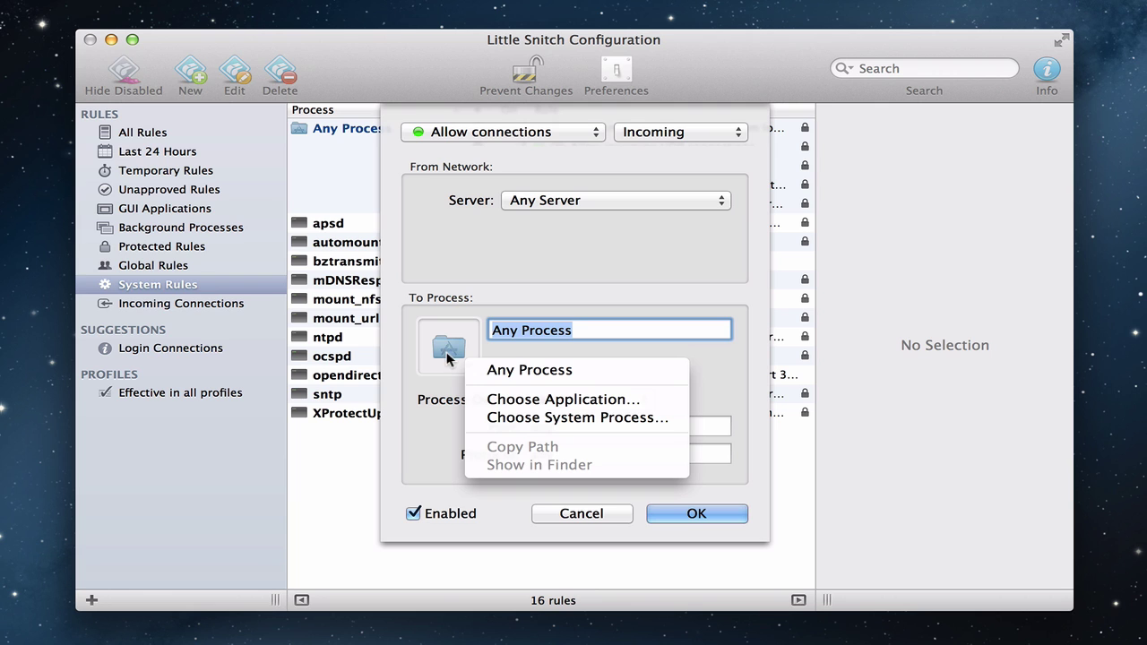
left_click(546, 418)
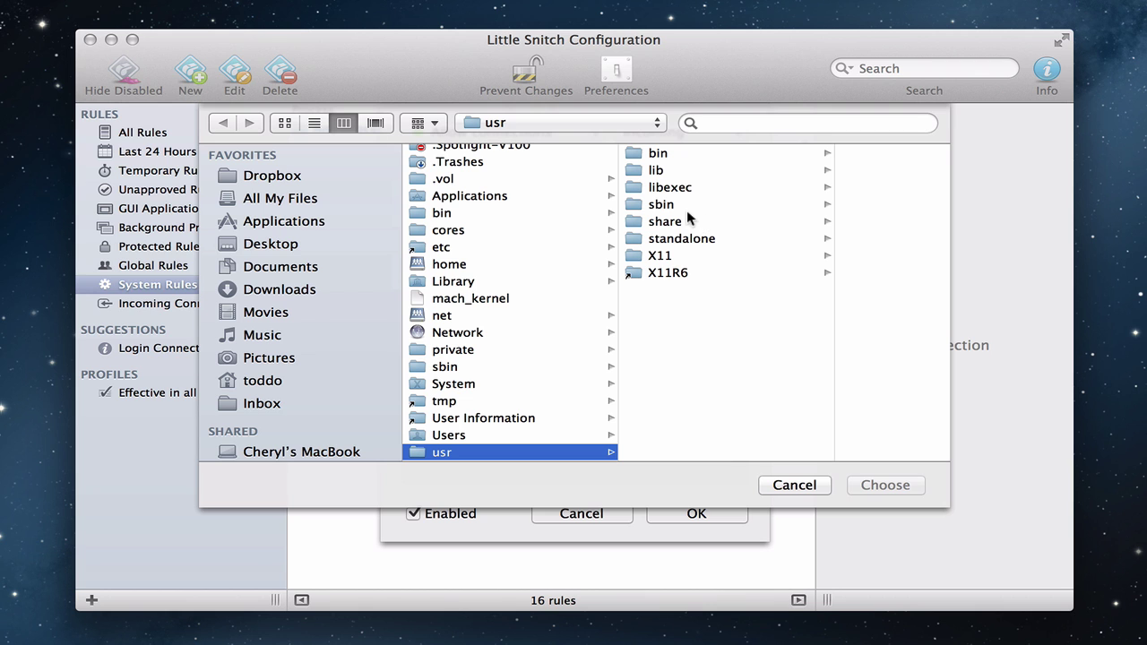
left_click(663, 204)
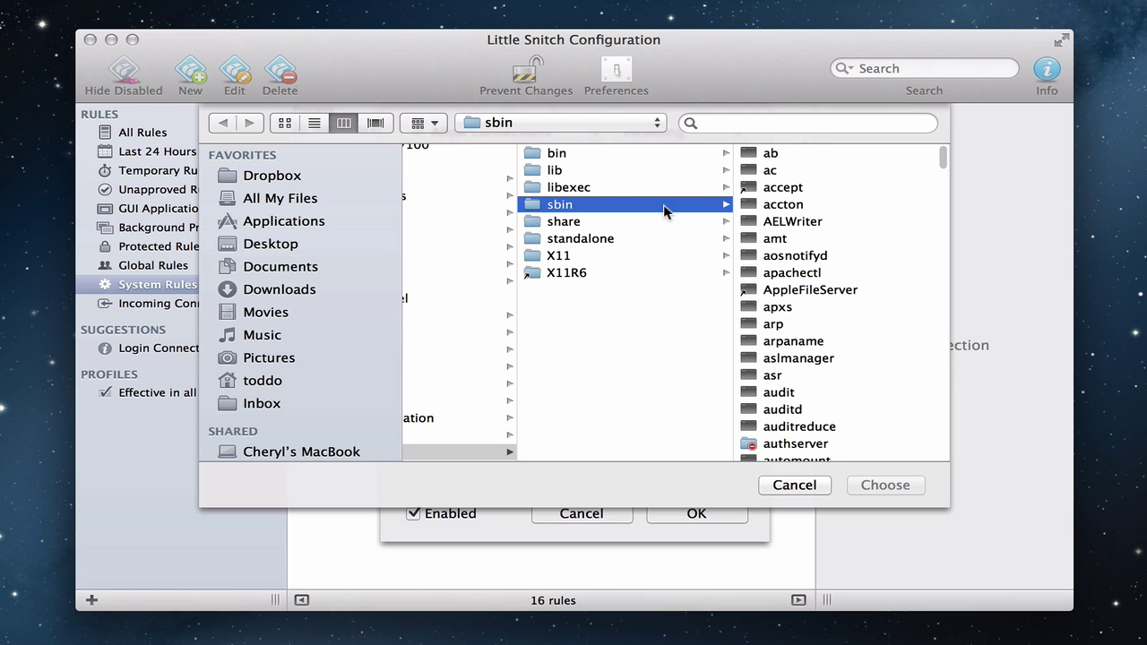
scroll(840, 314, "down", 15)
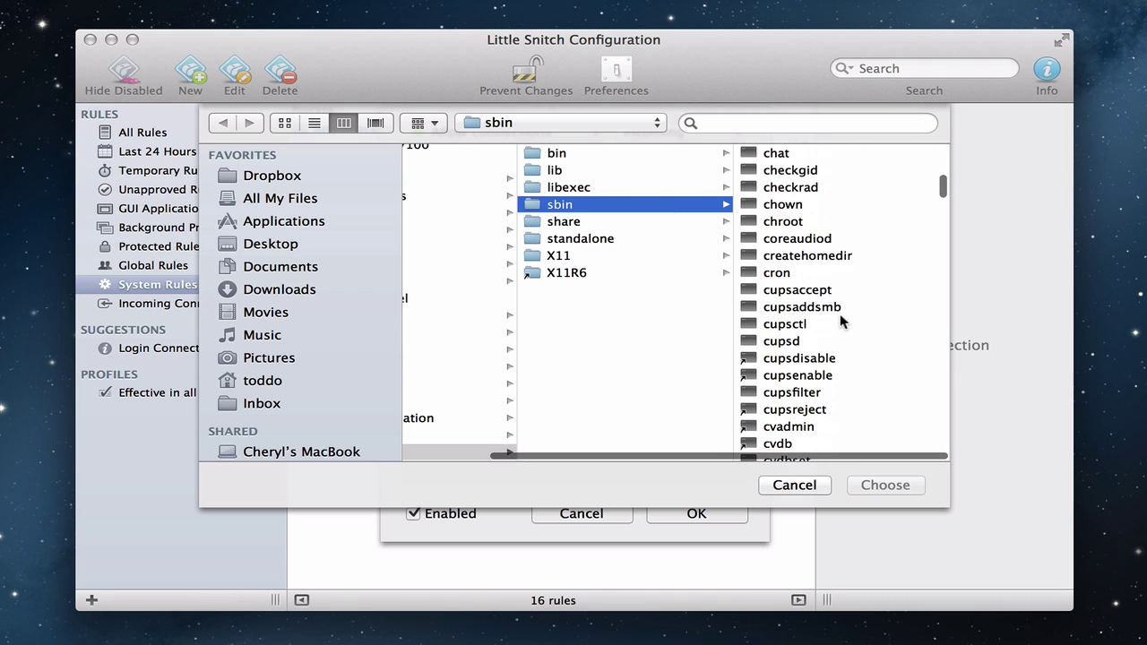
scroll(841, 321, "down", 10)
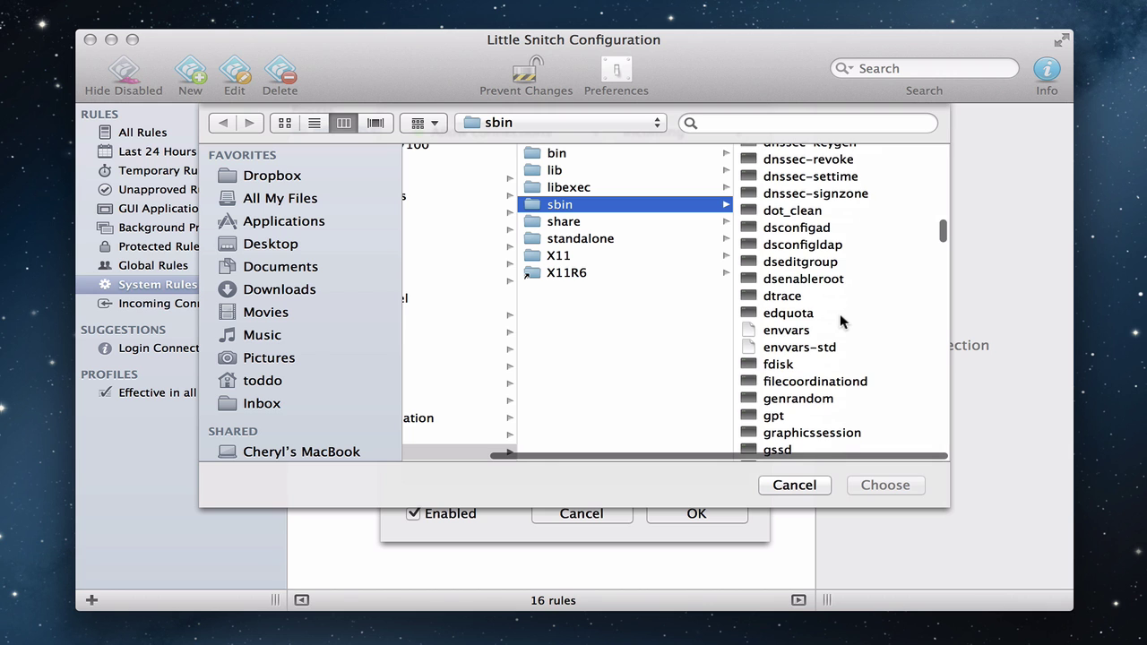
scroll(853, 305, "down", 8)
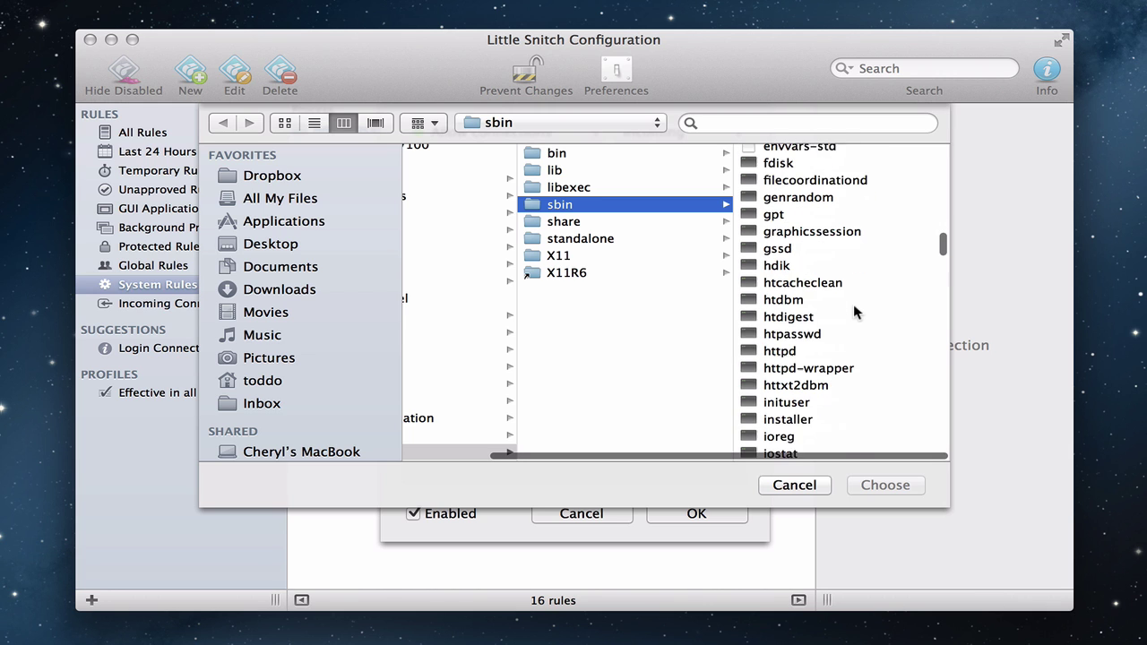
scroll(854, 310, "down", 10)
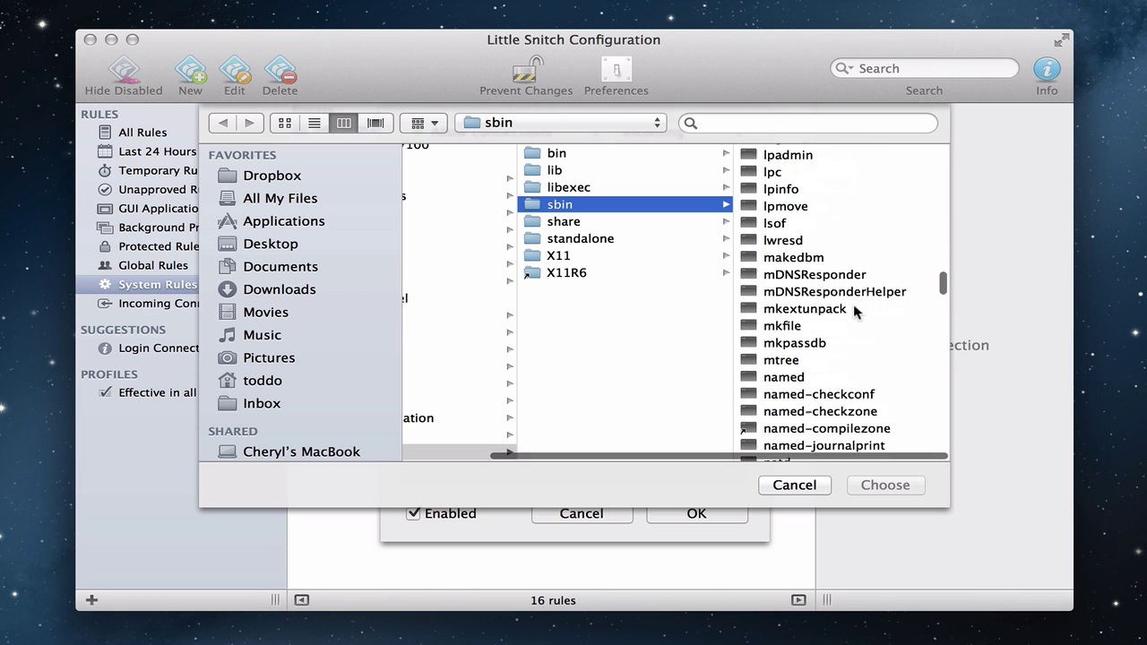
scroll(854, 310, "down", 5)
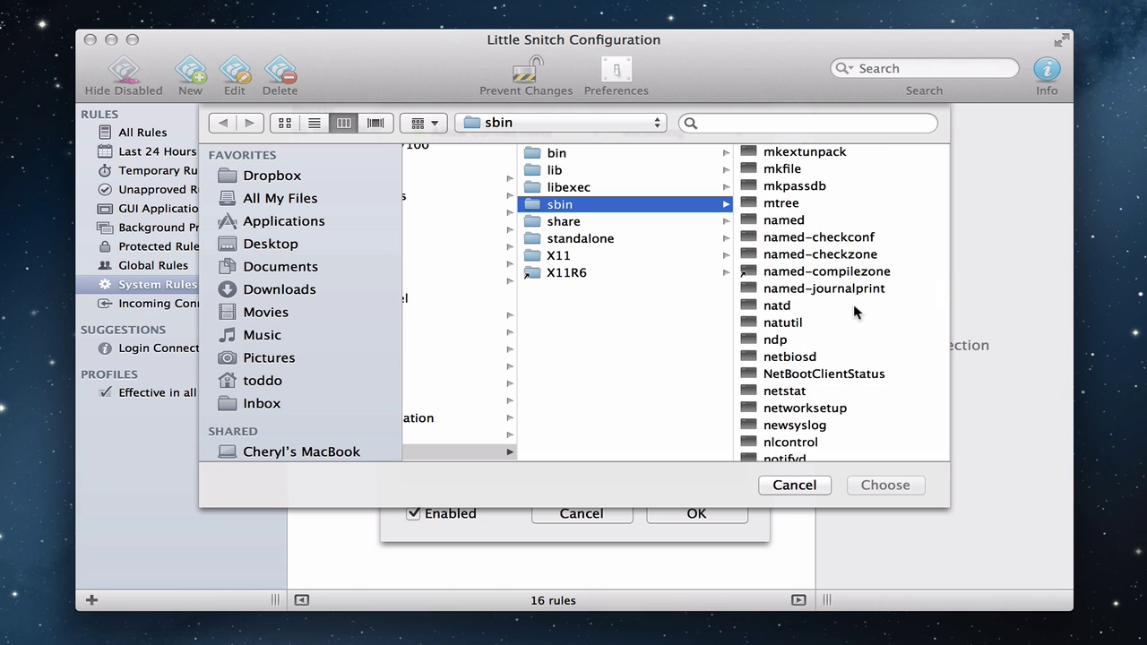
scroll(853, 306, "down", 4)
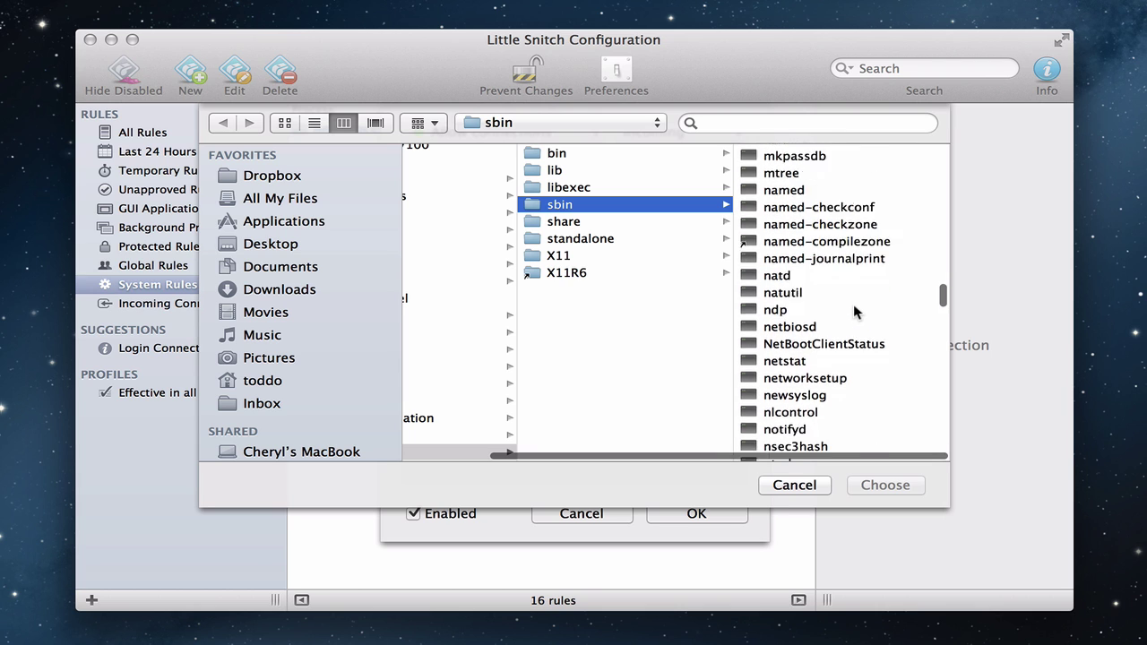
scroll(853, 310, "down", 3)
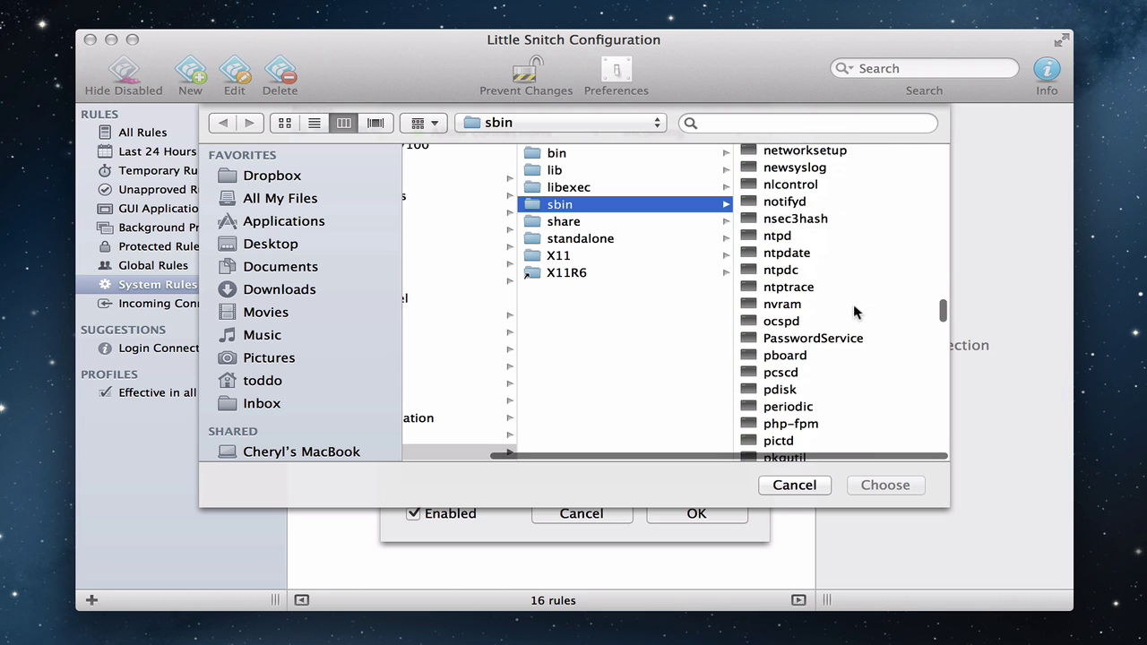
scroll(854, 310, "down", 4)
scroll(853, 310, "down", 4)
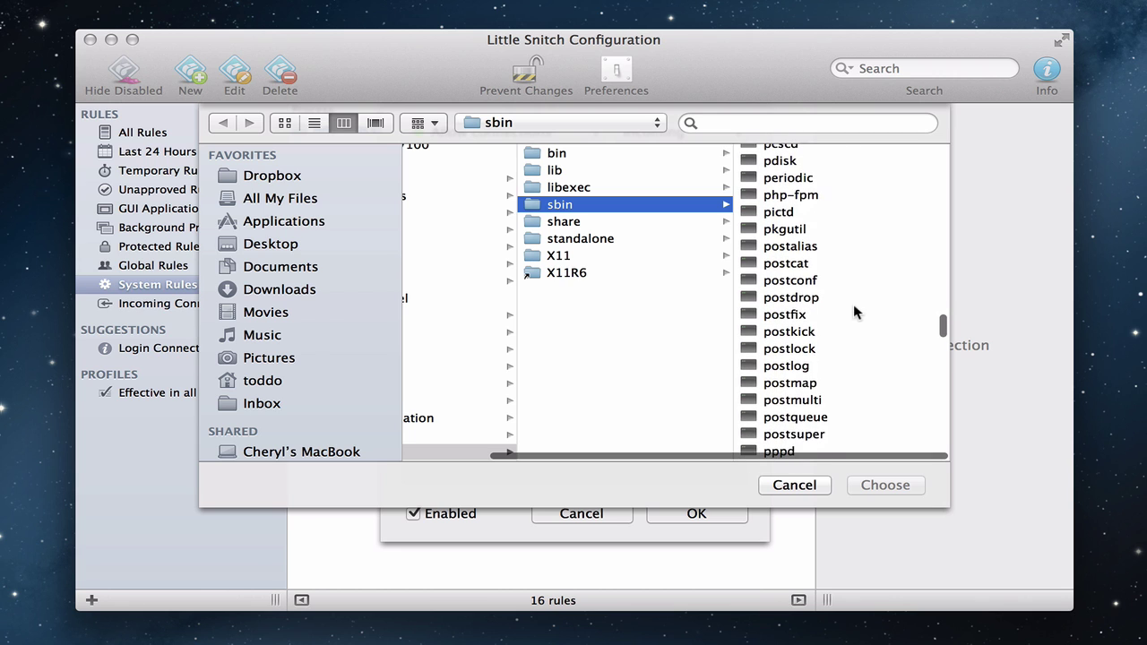
left_click(780, 339)
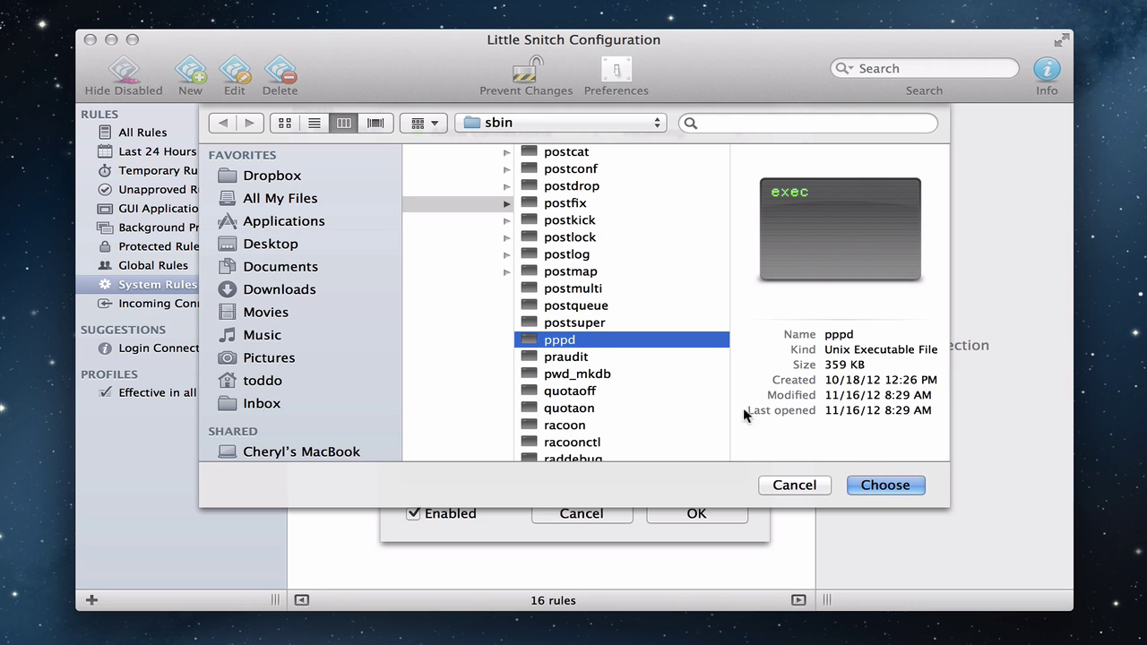
left_click(870, 485)
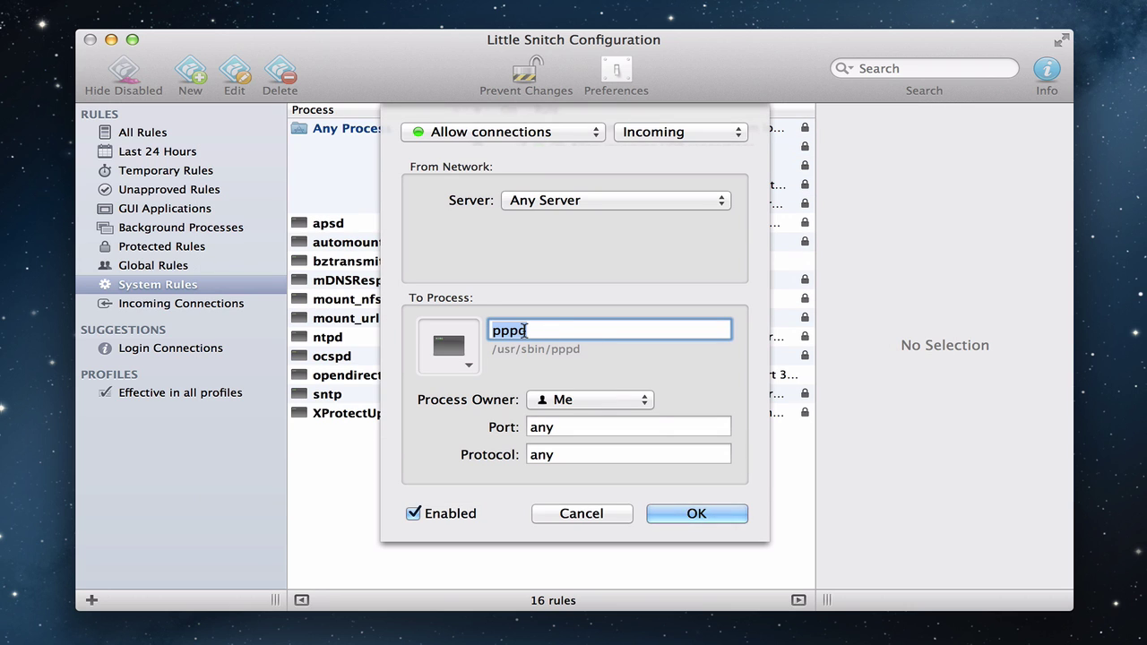
Step: Set the pppd rule's process owner to System and save the rule
left_click(645, 401)
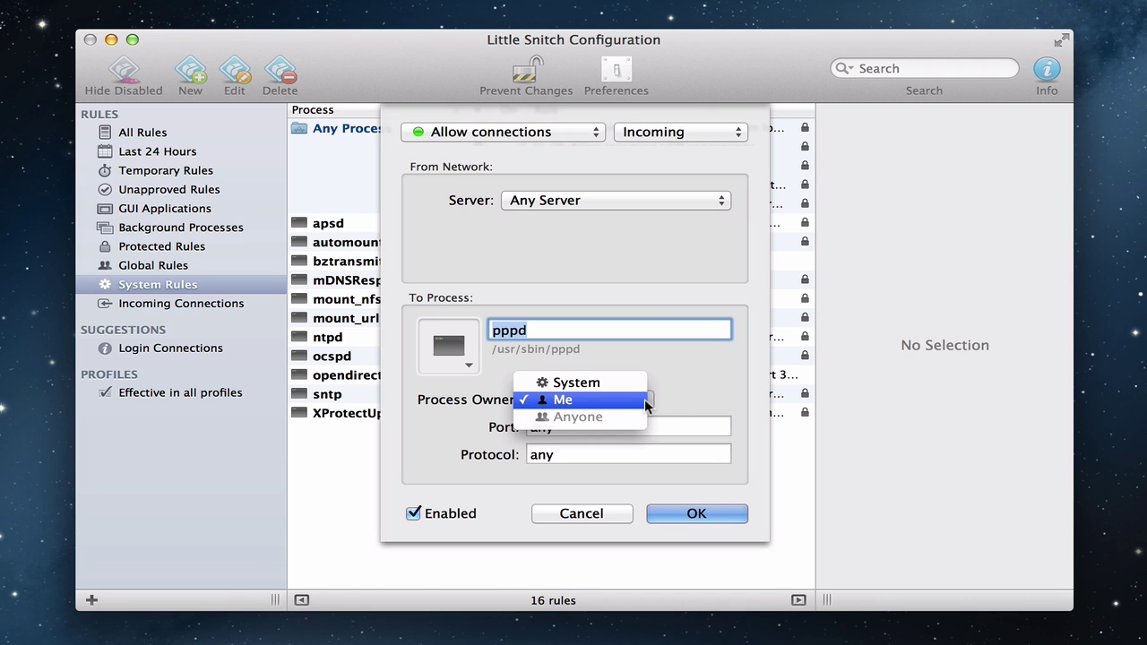
left_click(640, 384)
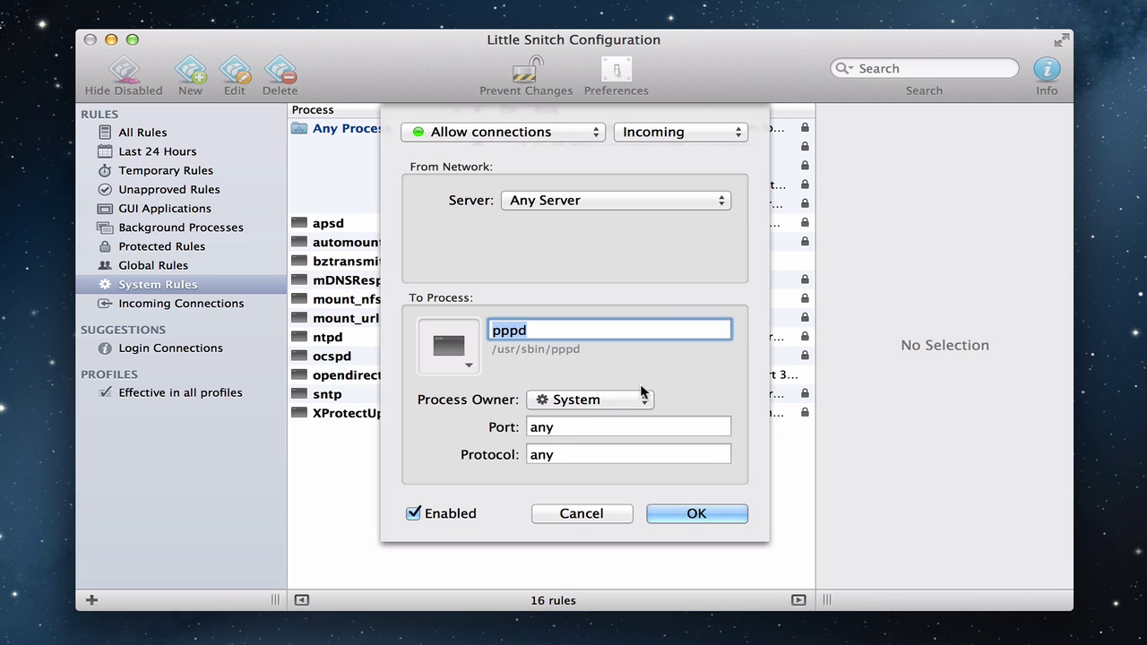
left_click(697, 514)
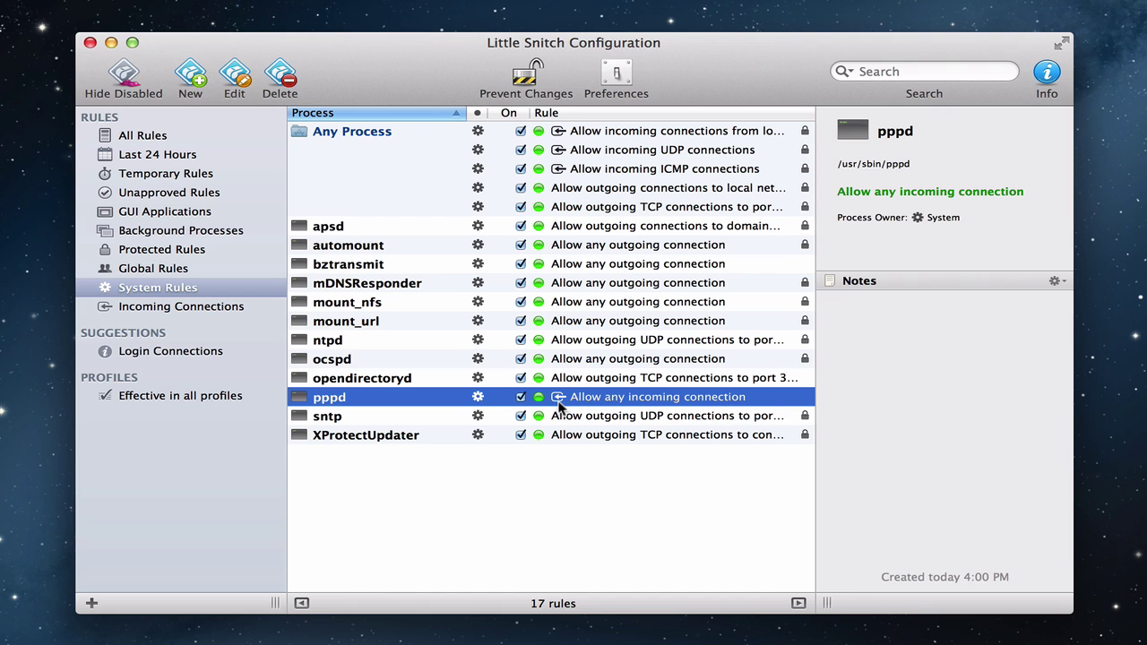
Step: Start another new rule that allows incoming connections
left_click(201, 79)
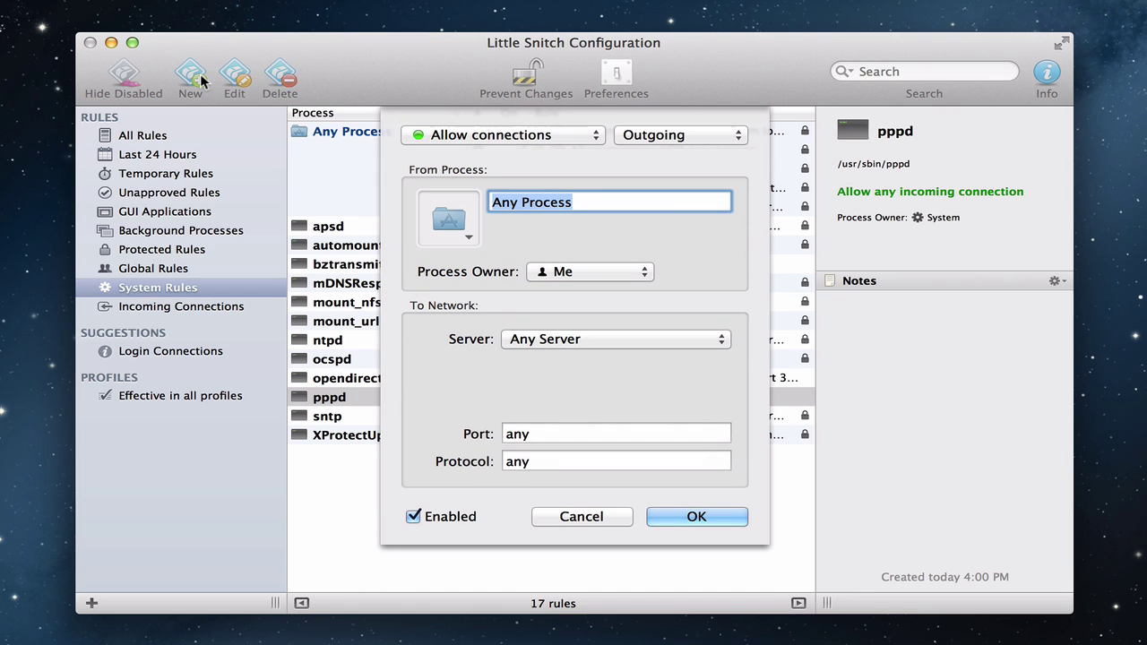
left_click(704, 136)
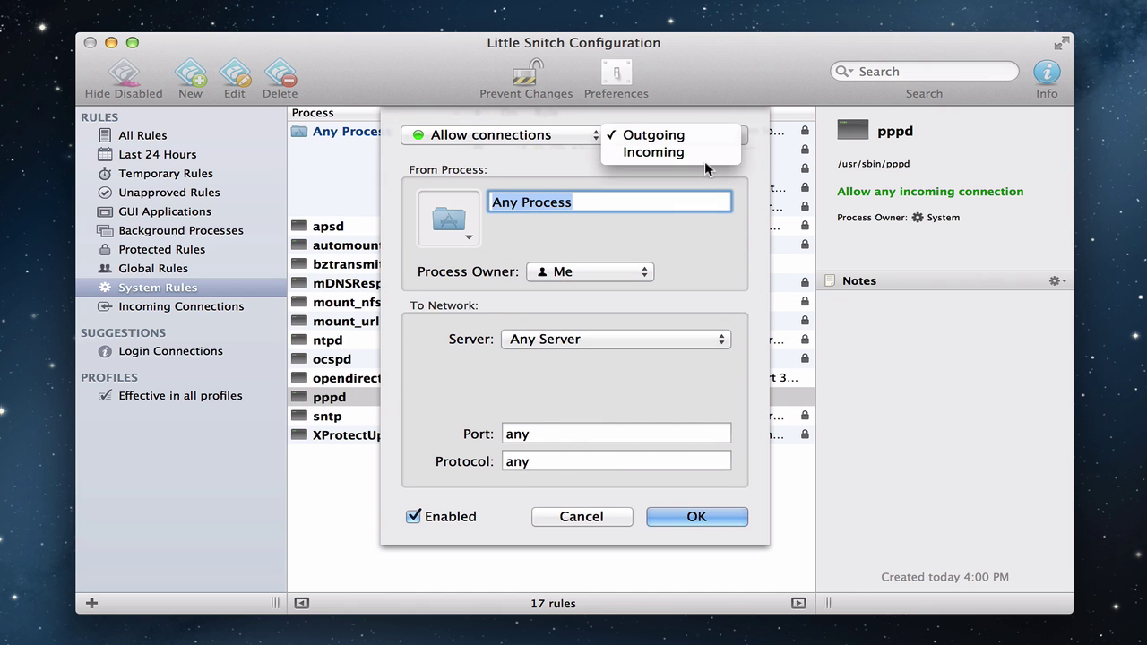
left_click(703, 154)
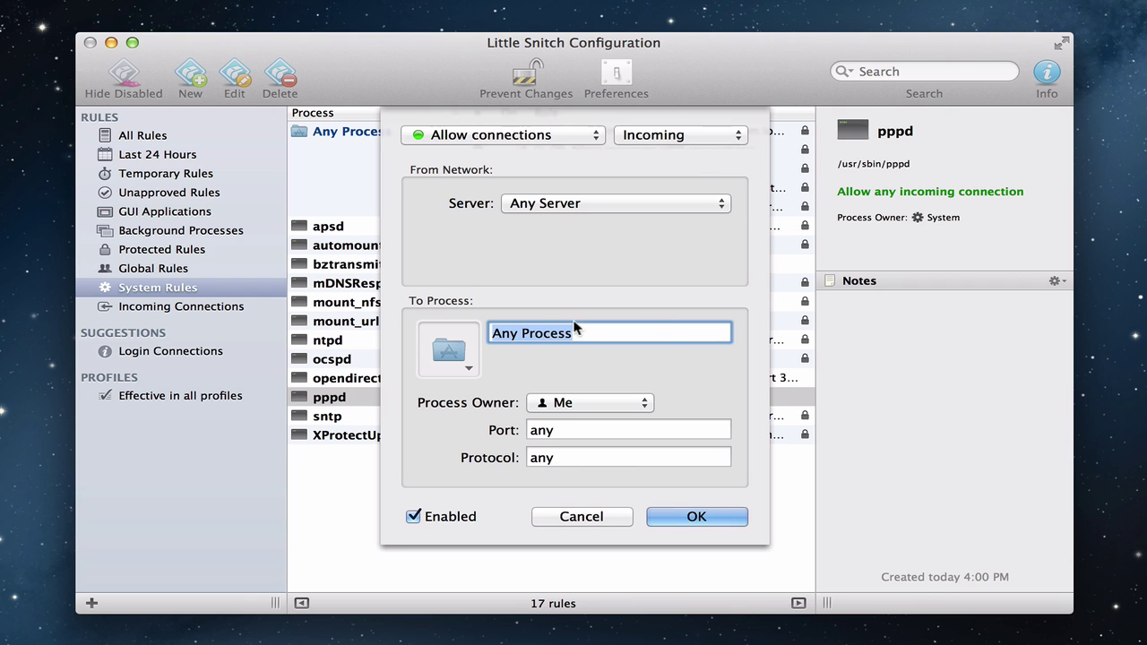
Step: Start choosing a system process as the new rule's target and browse to the /System/Library/CoreServices folder
left_click(468, 366)
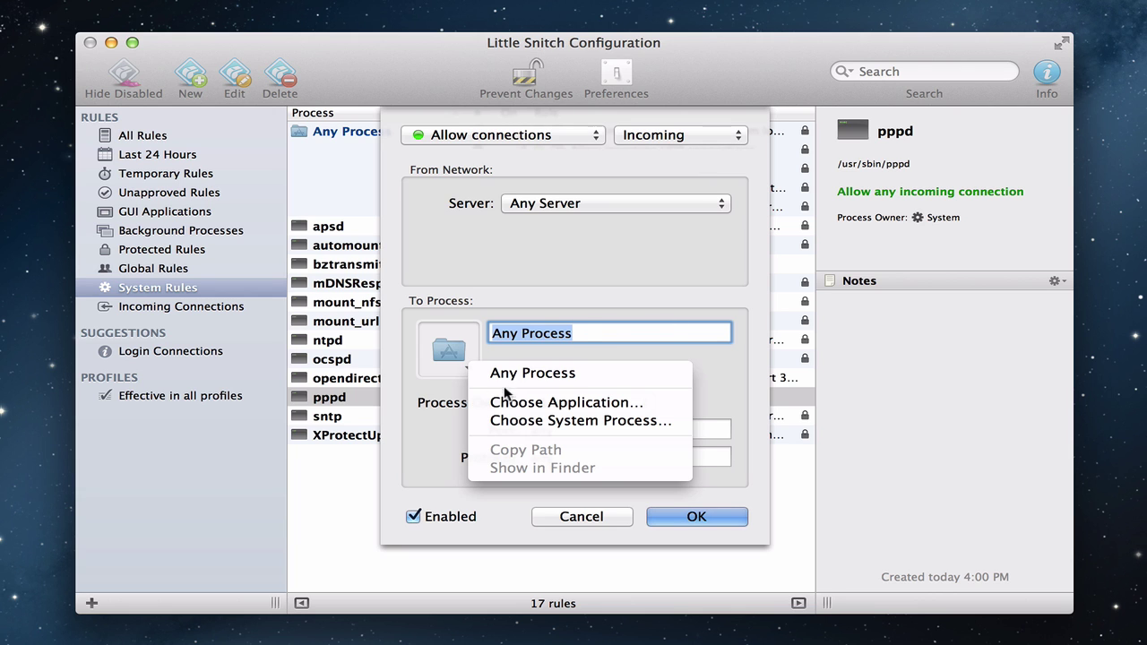
left_click(526, 419)
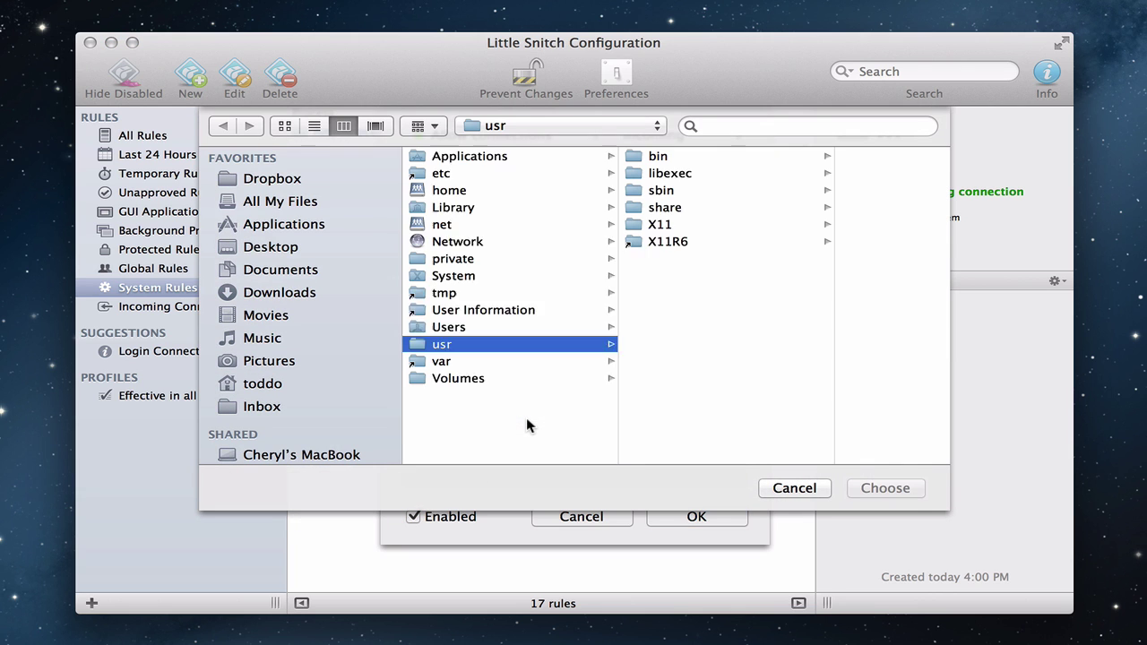
left_click(460, 387)
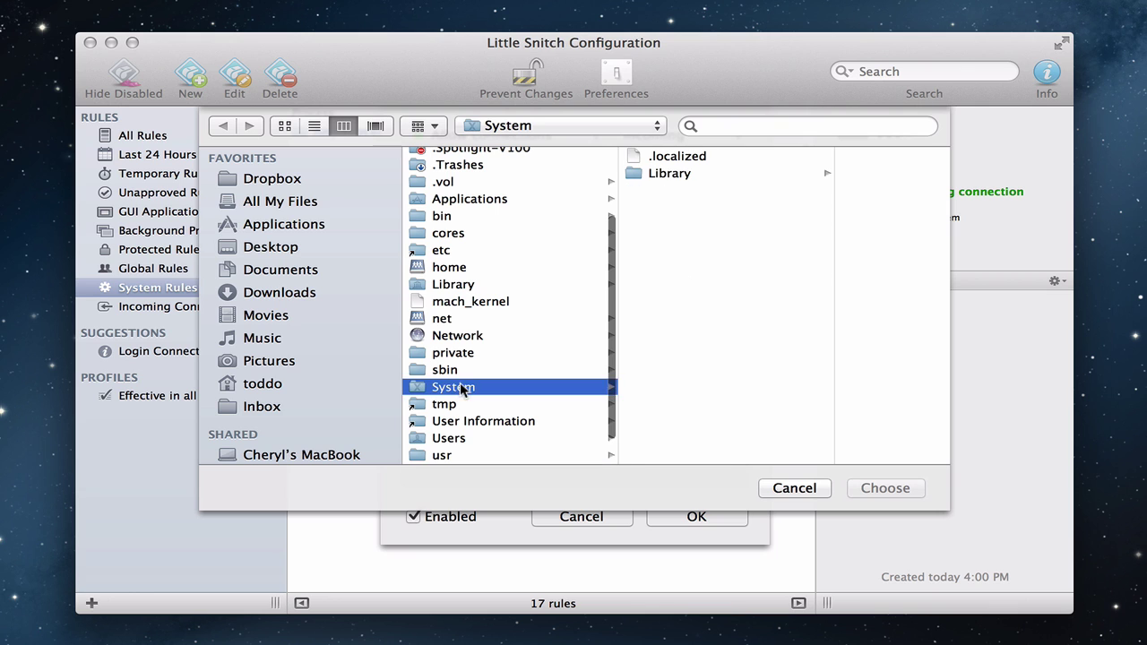
left_click(671, 174)
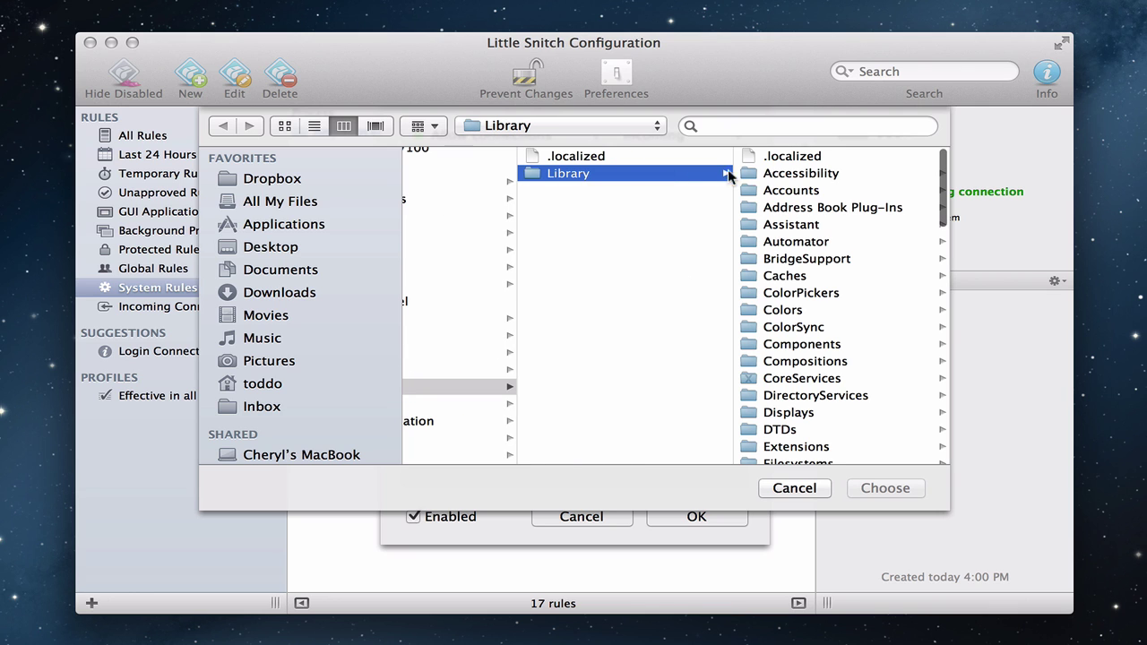
left_click(796, 378)
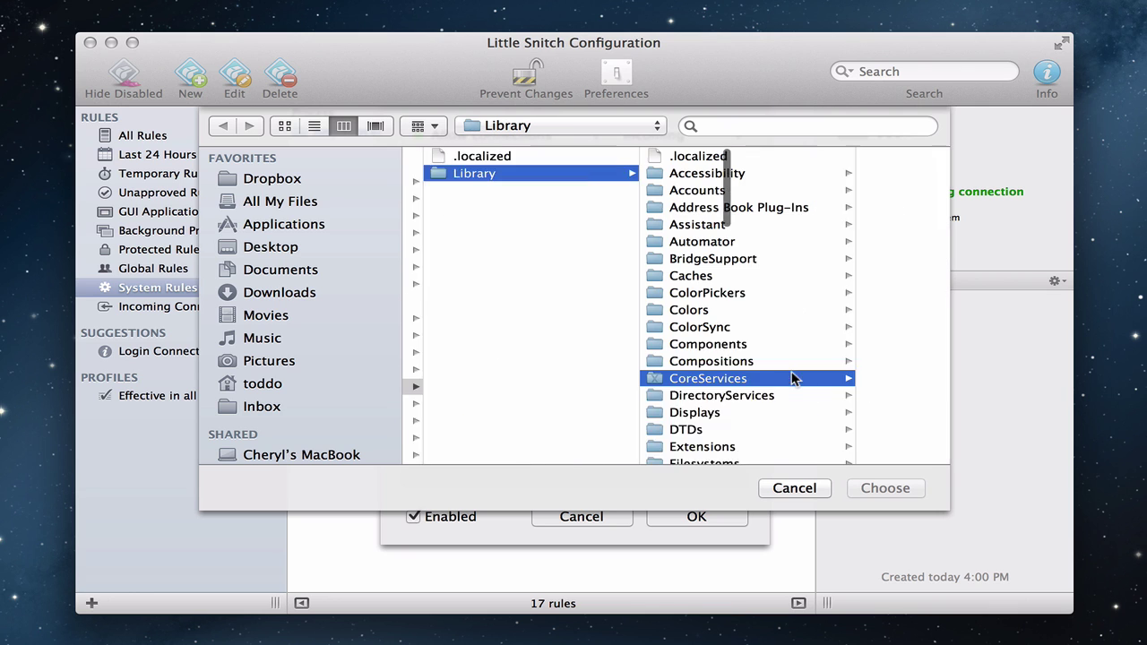
Step: Choose screensharingd.bundle from the RemoteManagement folder inside CoreServices as the rule's target process
scroll(825, 351, "down", 3)
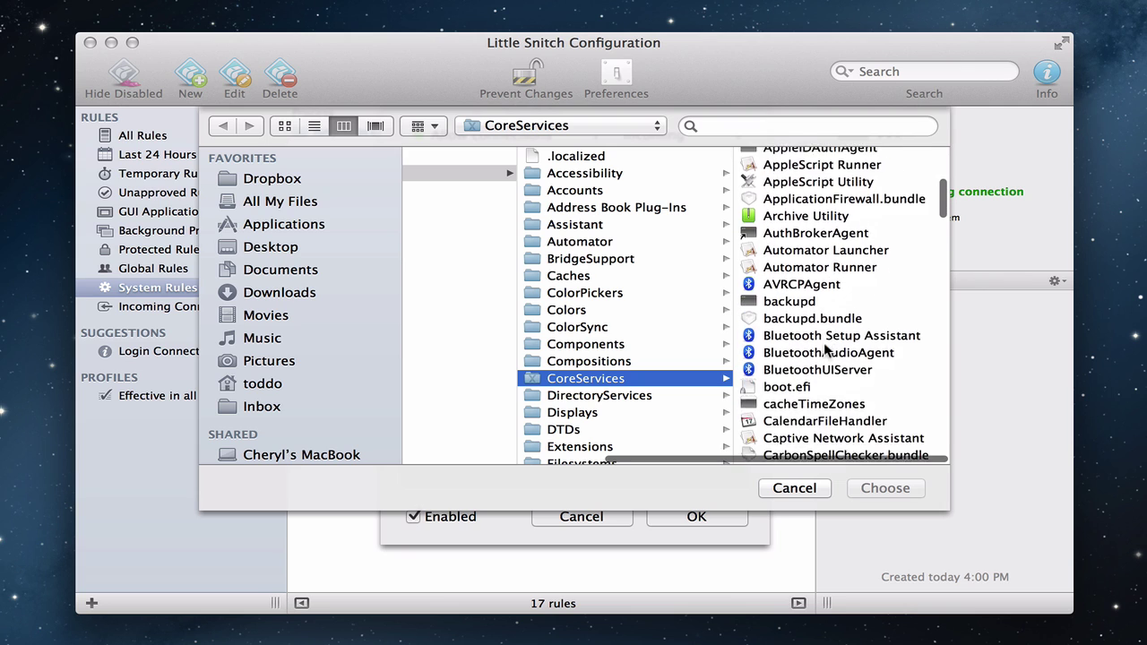
scroll(825, 350, "down", 15)
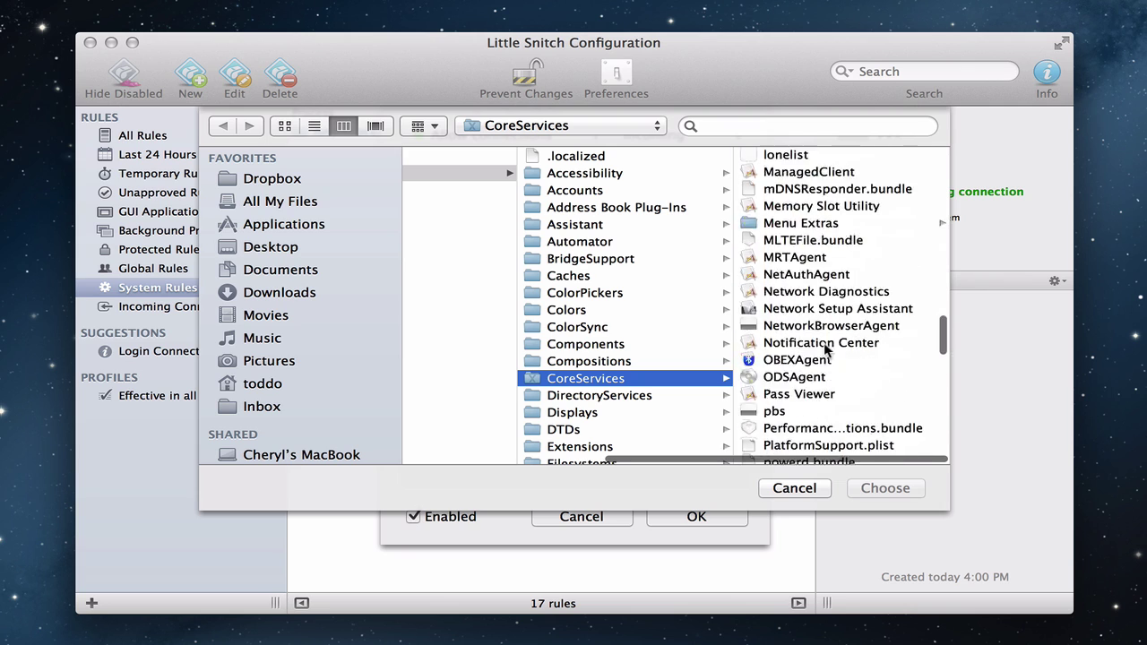
scroll(826, 351, "down", 10)
scroll(826, 352, "down", 5)
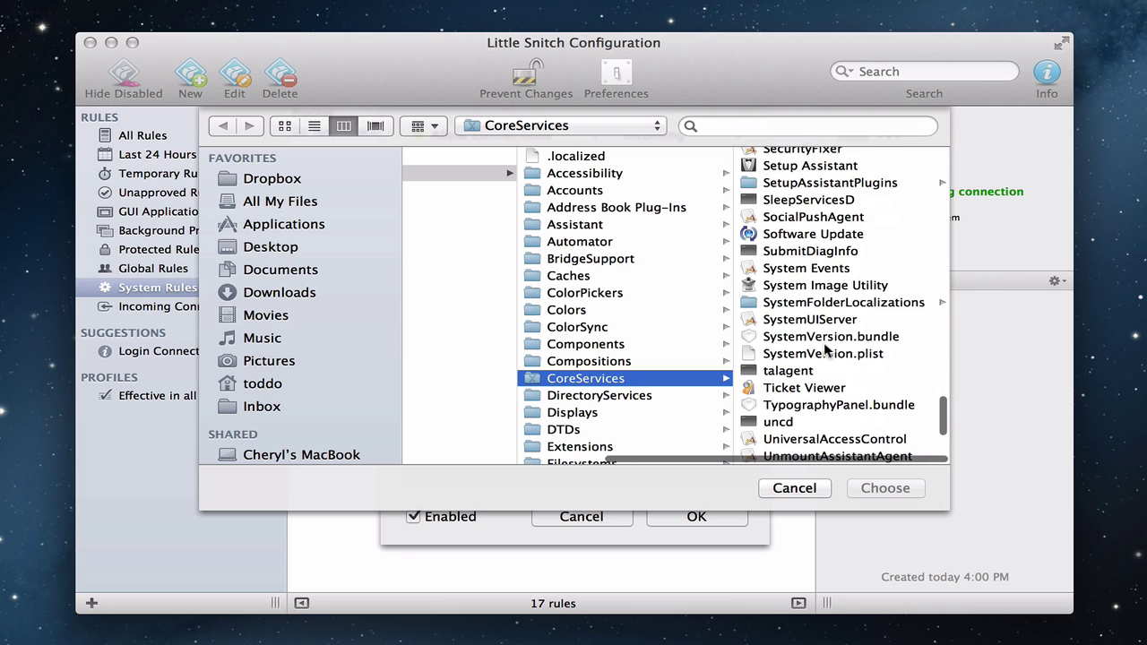
scroll(825, 350, "down", 4)
scroll(826, 351, "up", 10)
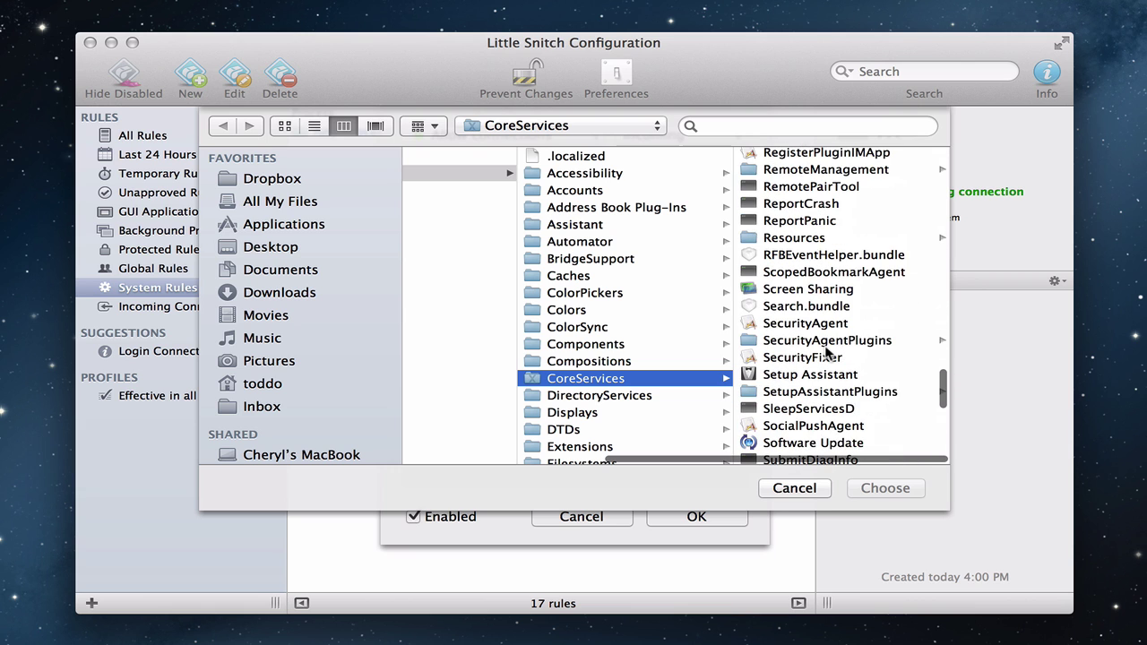
scroll(826, 351, "up", 3)
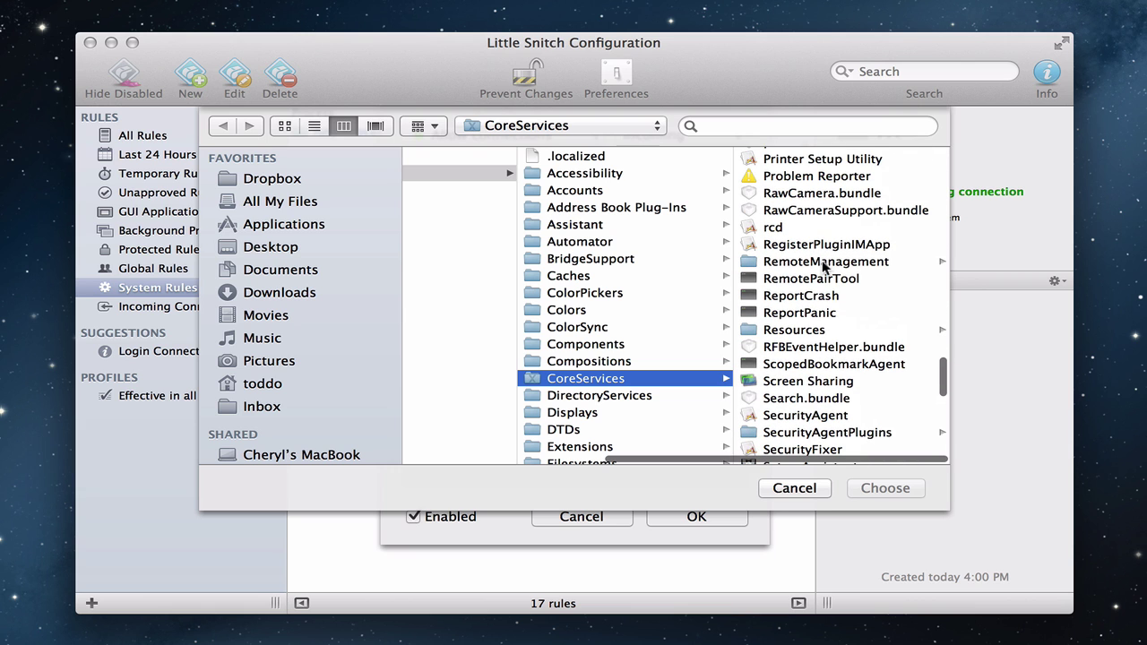
left_click(823, 262)
left_click(816, 208)
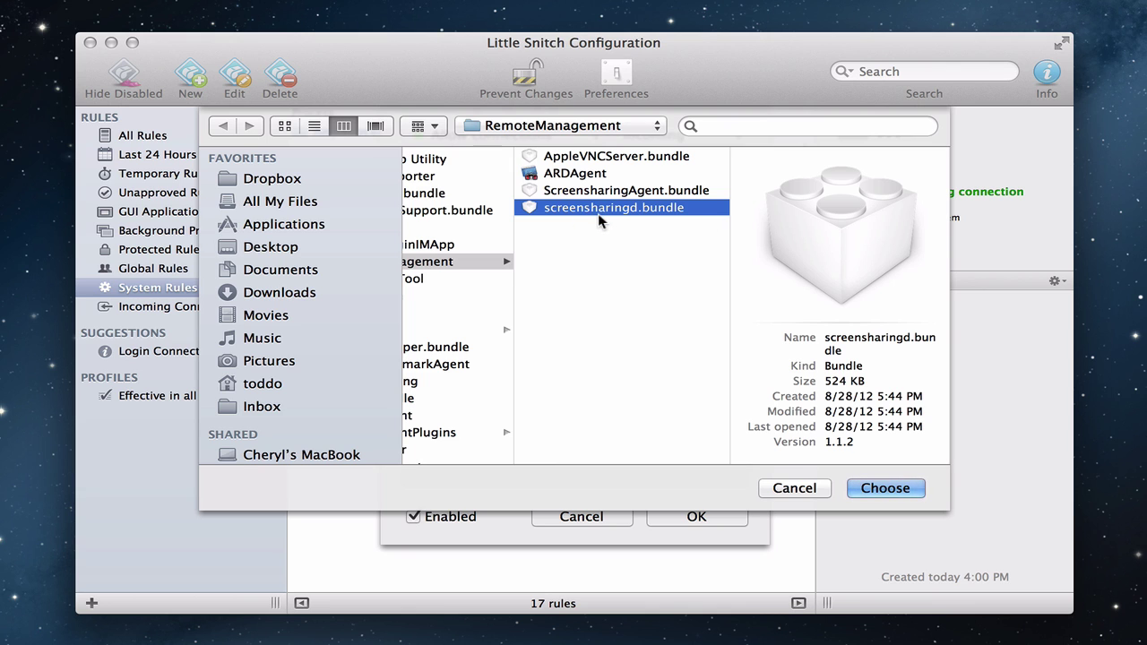
left_click(866, 487)
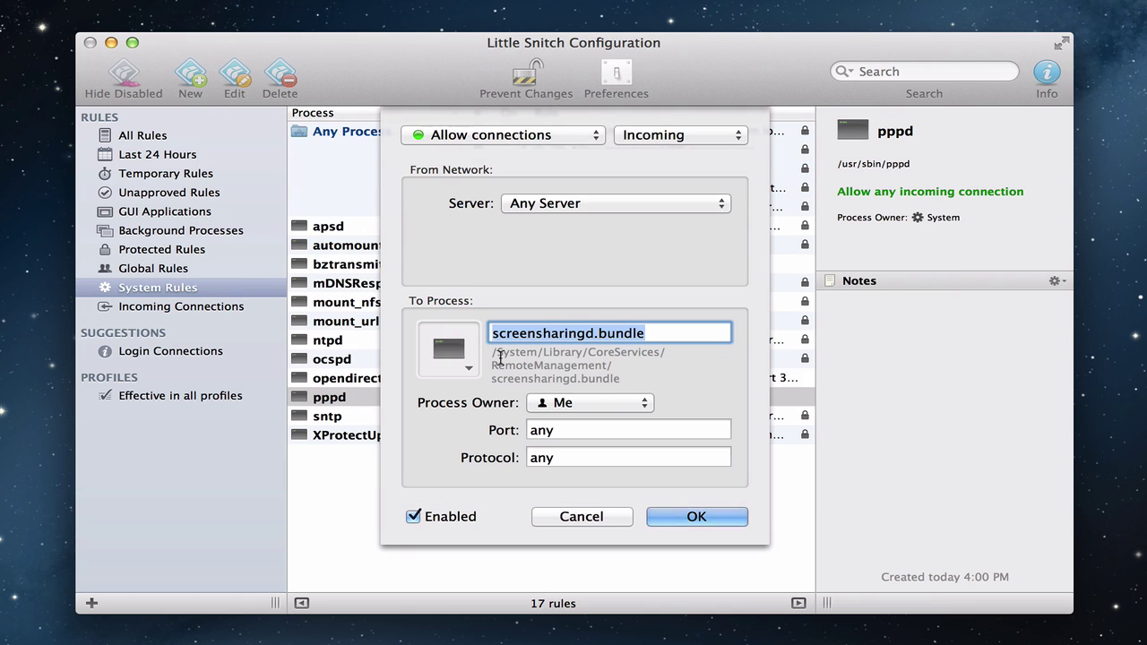
Step: Set the screensharingd.bundle rule's process owner to System and save the rule
mouse_move(613, 380)
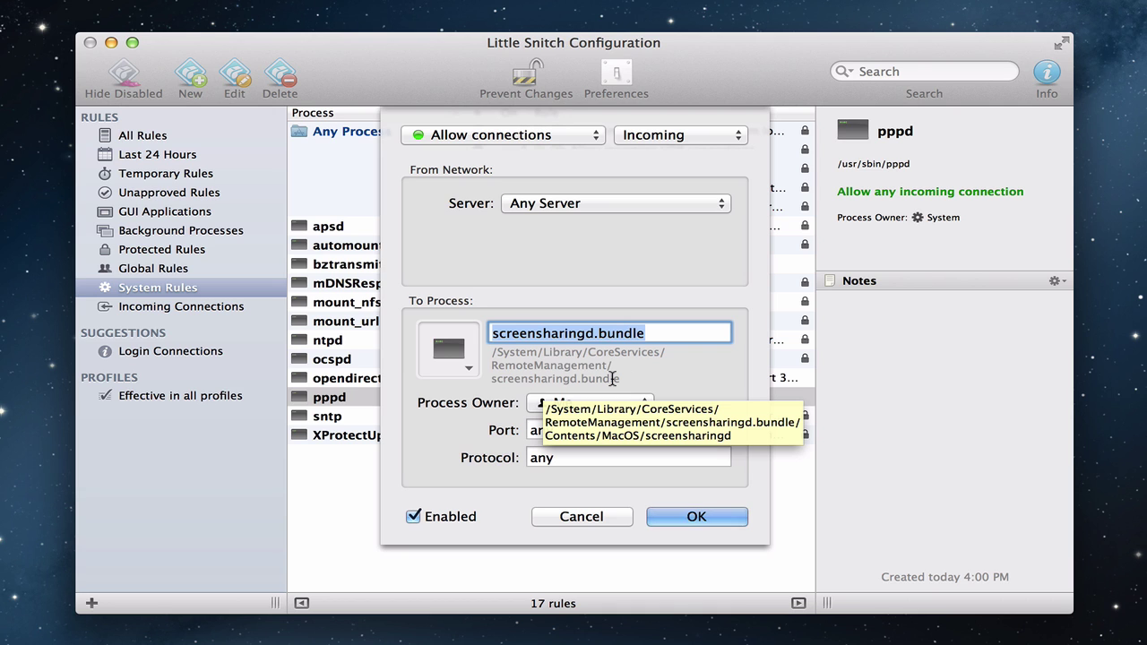
left_click(645, 403)
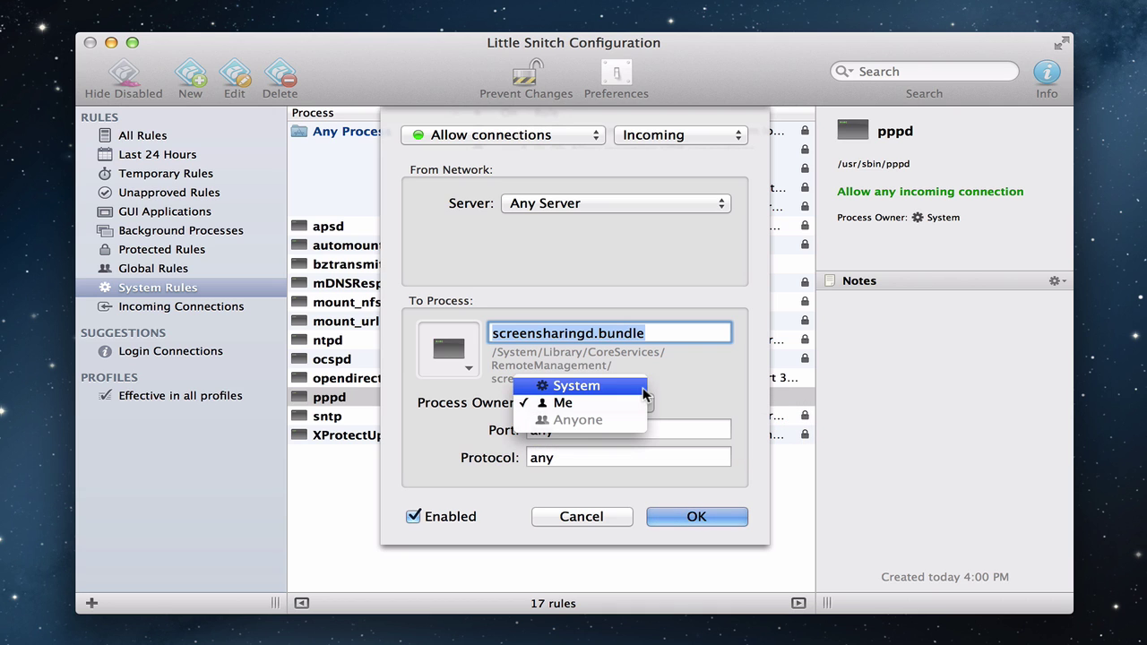
left_click(643, 387)
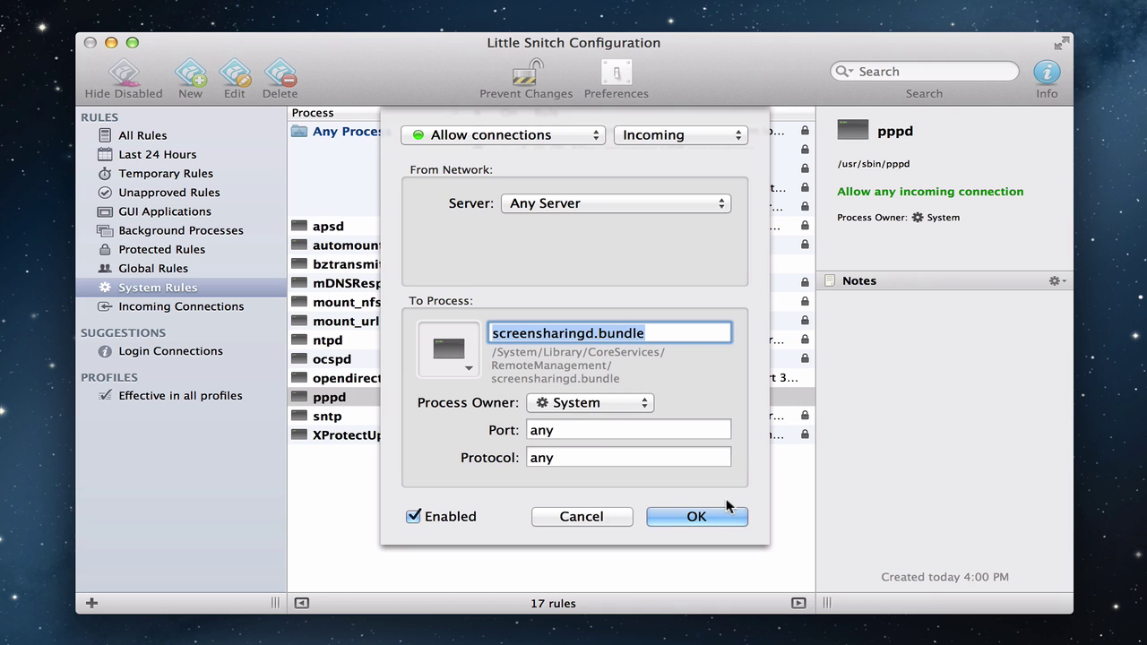
left_click(708, 520)
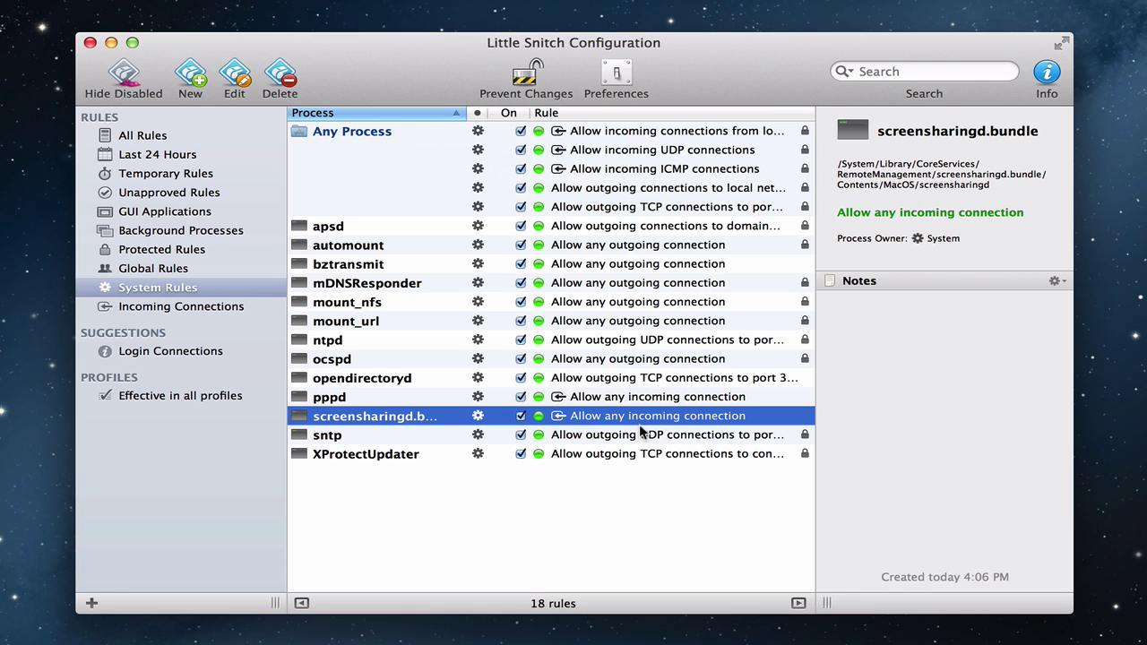
Step: Review the incoming connection rules and allow the suggested login connection rule for opendirectoryd to 10.0.1.3
left_click(194, 306)
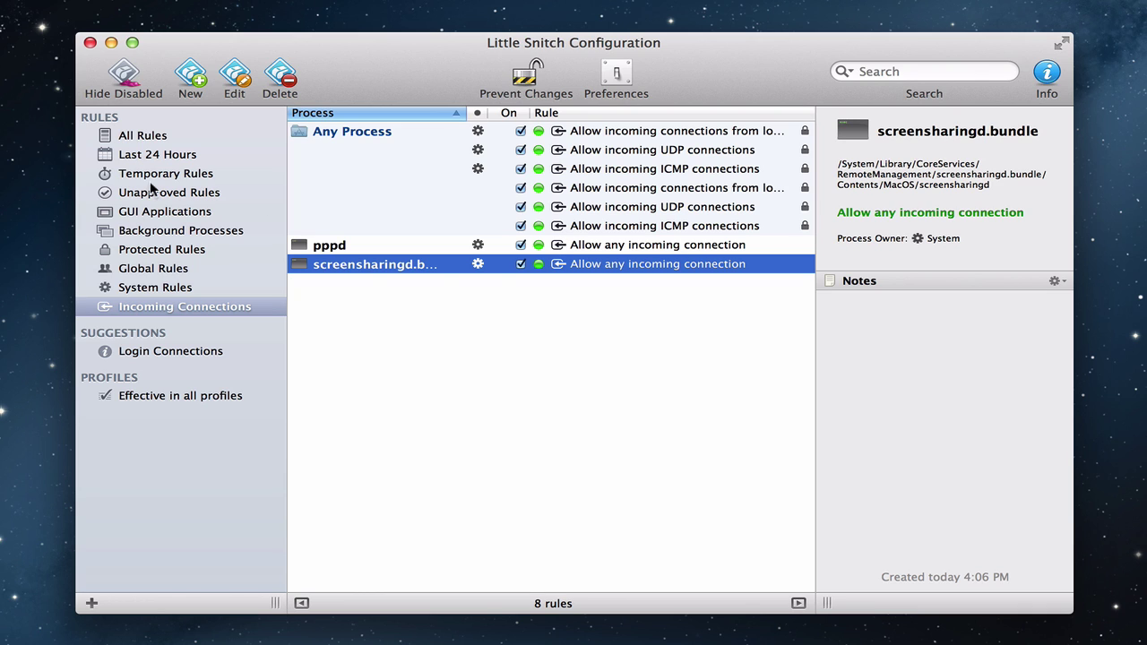
left_click(144, 352)
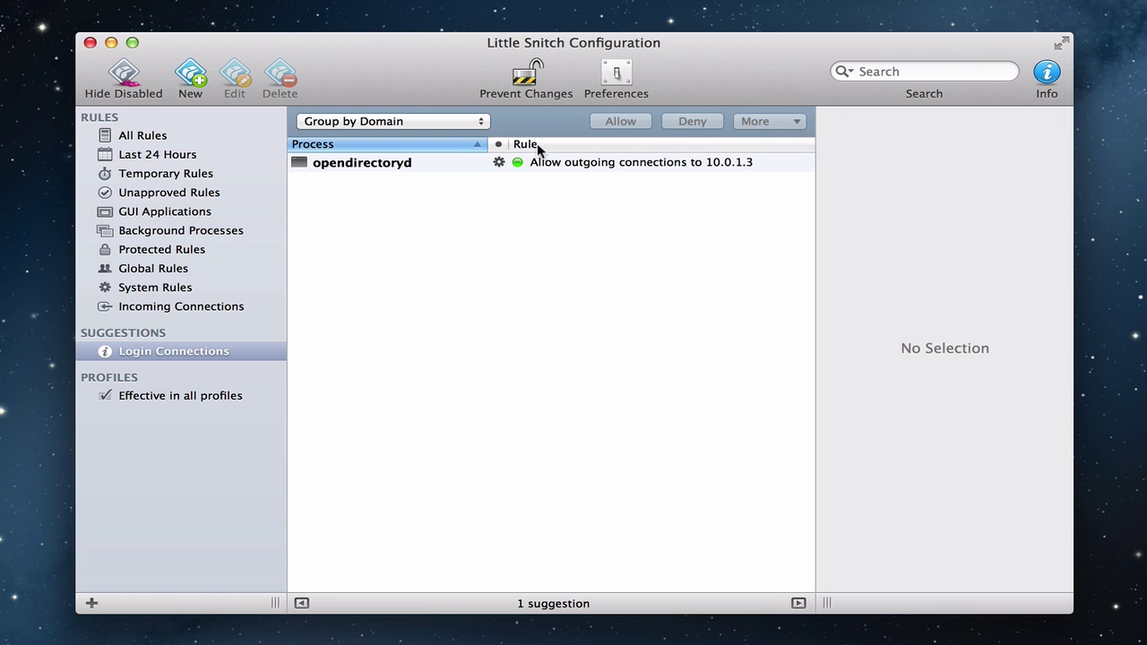
left_click(569, 163)
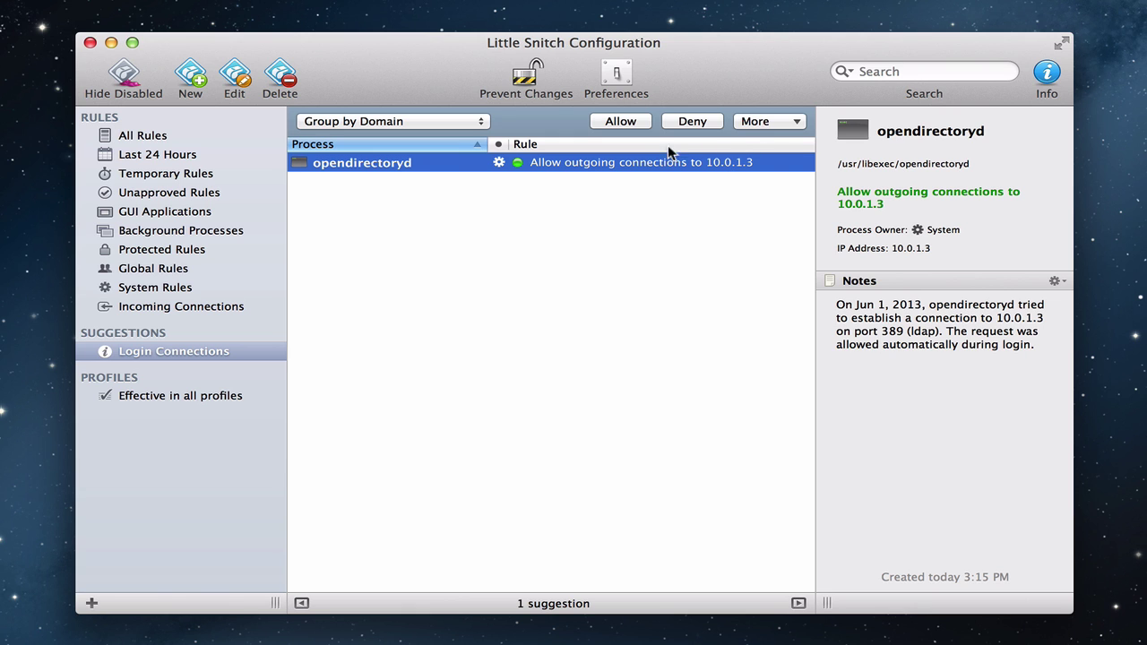
left_click(627, 120)
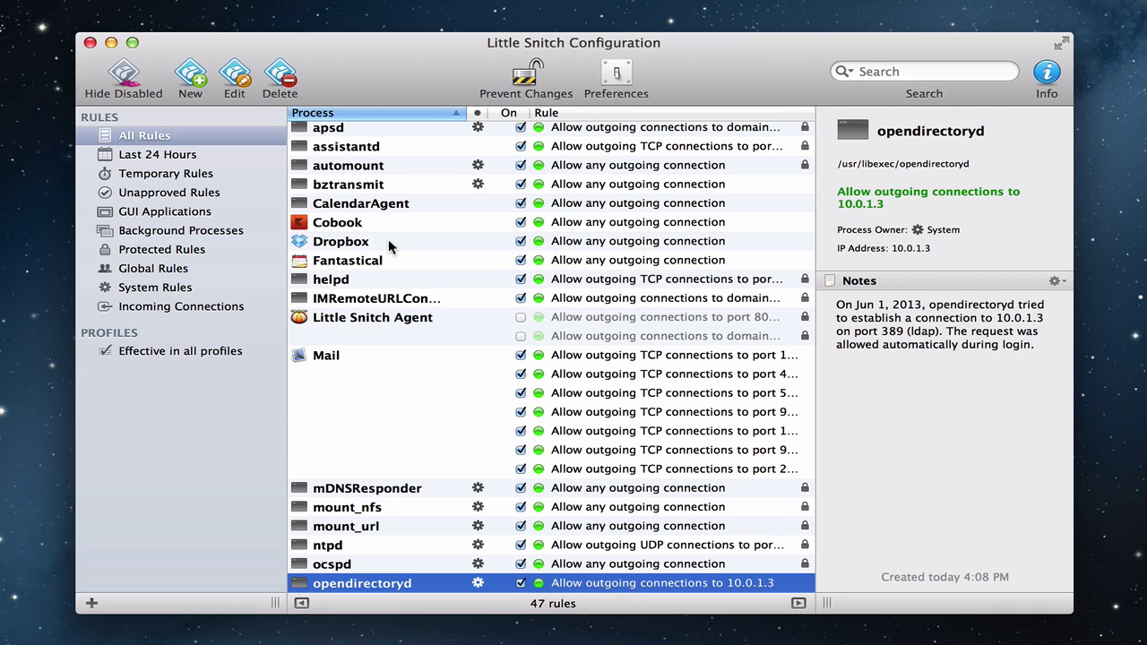
Step: Show the list of temporary rules
left_click(155, 174)
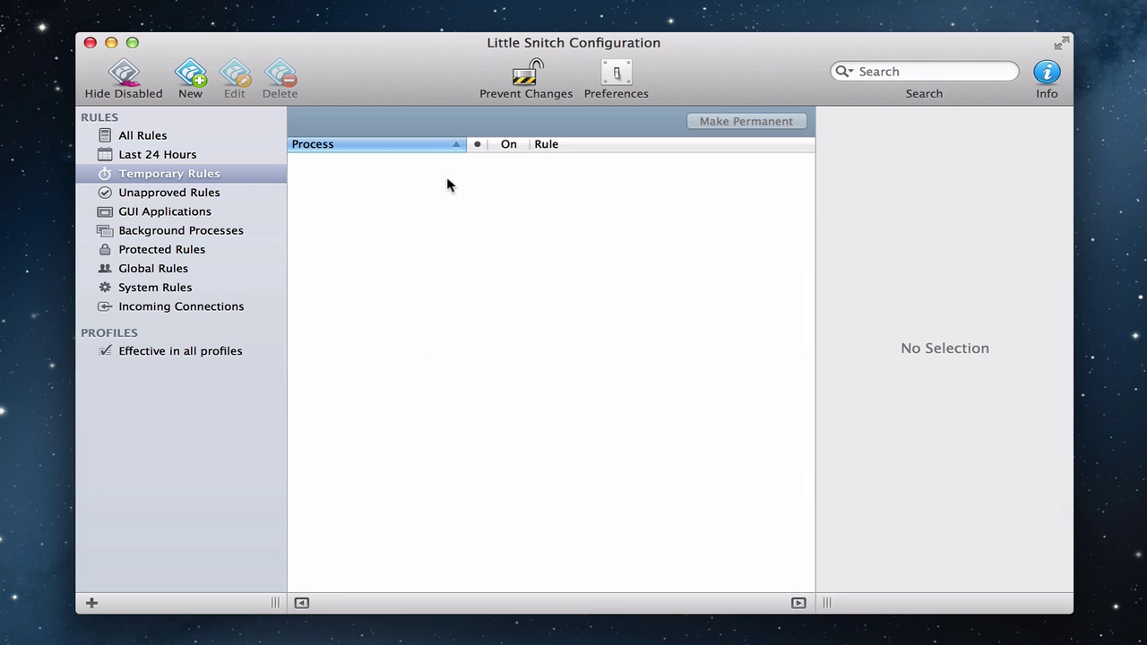